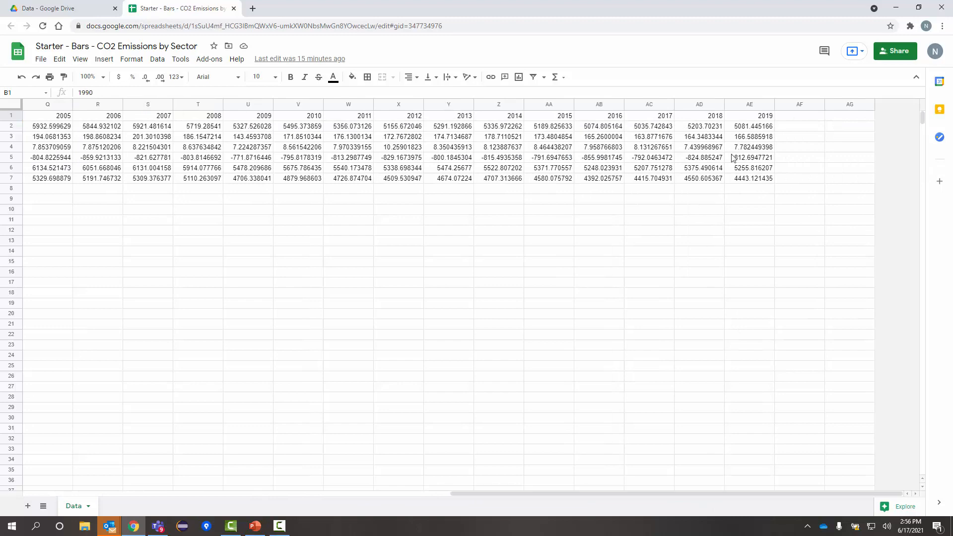
pyautogui.click(765, 119)
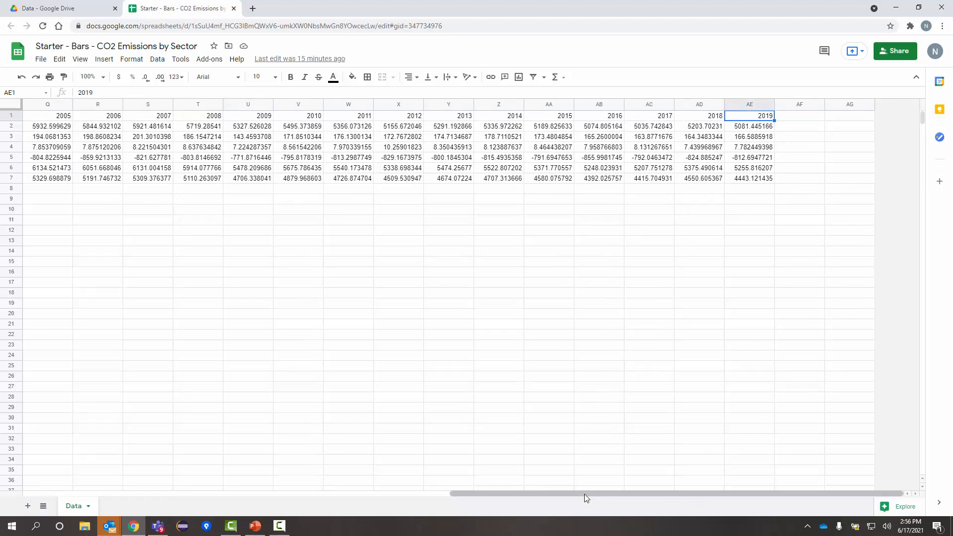
pyautogui.moveTo(585, 494); pyautogui.dragTo(164, 496)
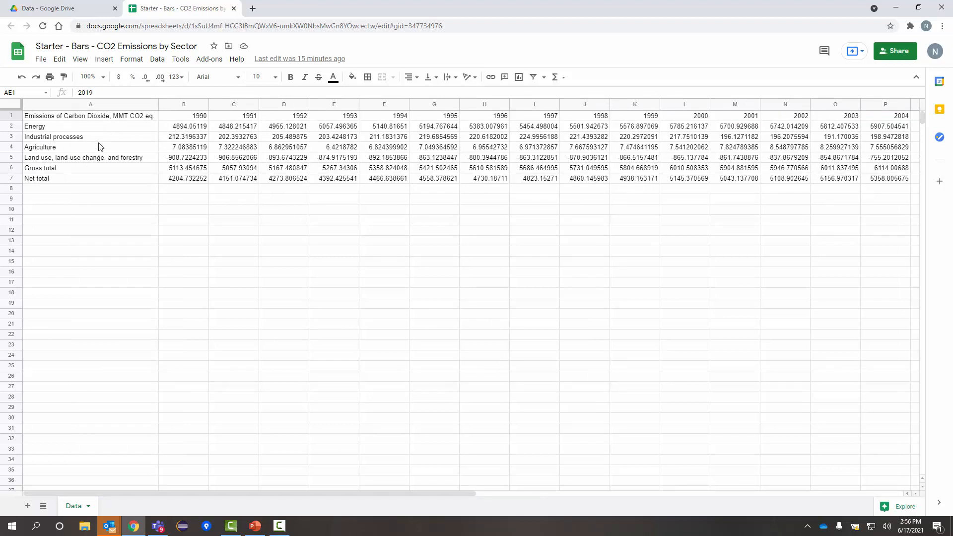
pyautogui.click(78, 129)
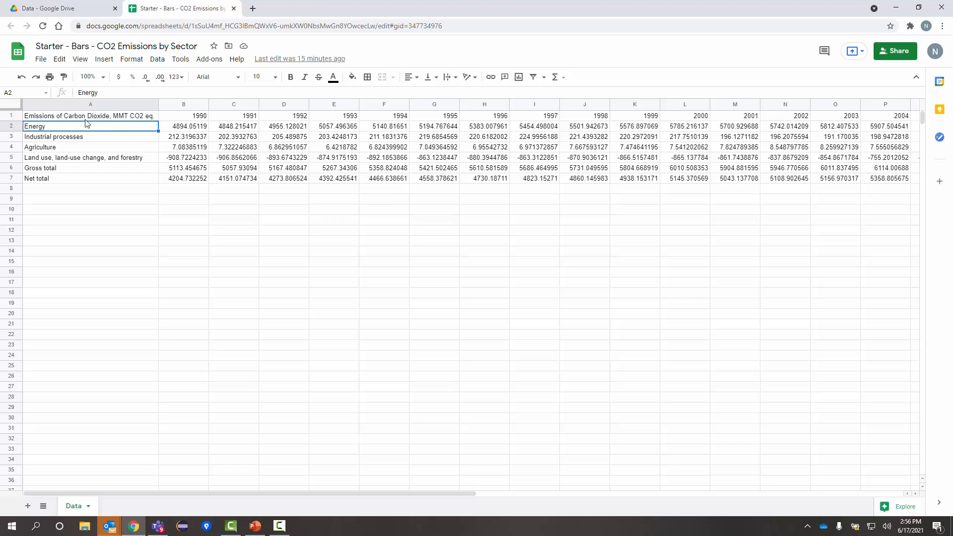
# Insert a chart from the 1990 emissions of the four sectors, using cells A1:B5.
pyautogui.moveTo(67, 117); pyautogui.dragTo(198, 170)
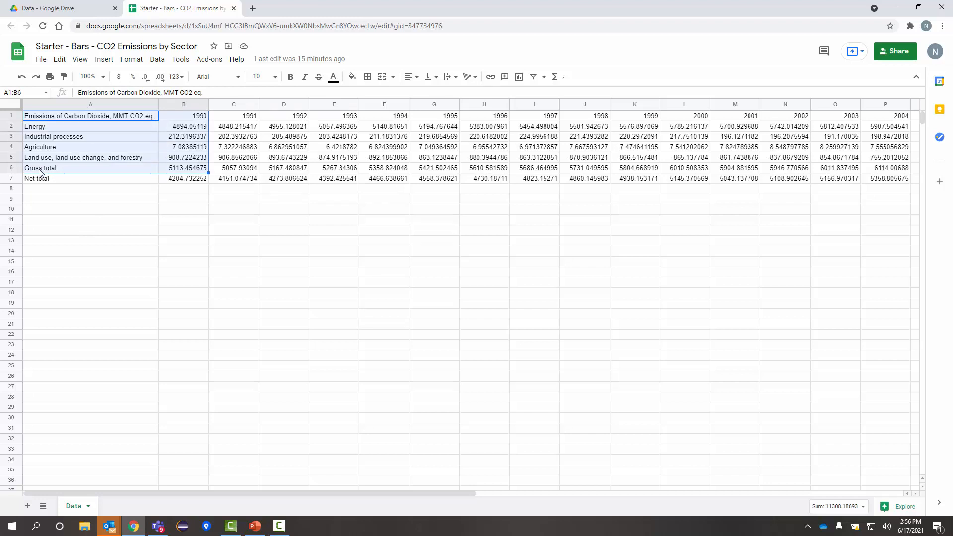
pyautogui.click(48, 120)
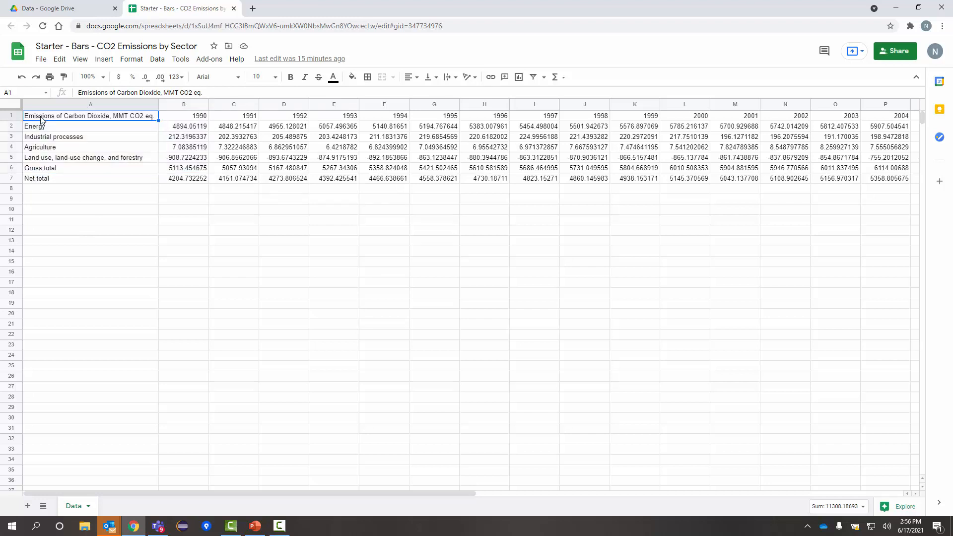
pyautogui.moveTo(60, 119); pyautogui.dragTo(188, 162)
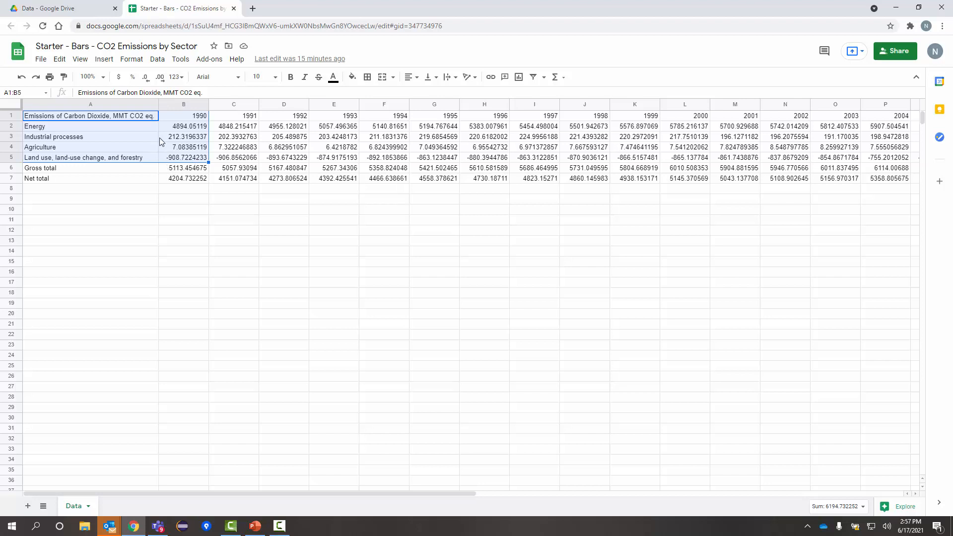
pyautogui.click(105, 63)
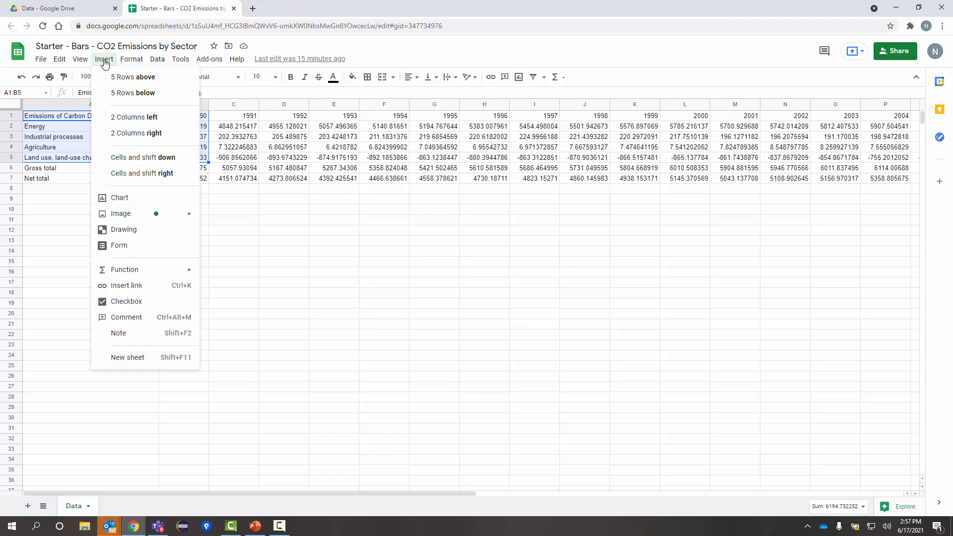
pyautogui.click(130, 198)
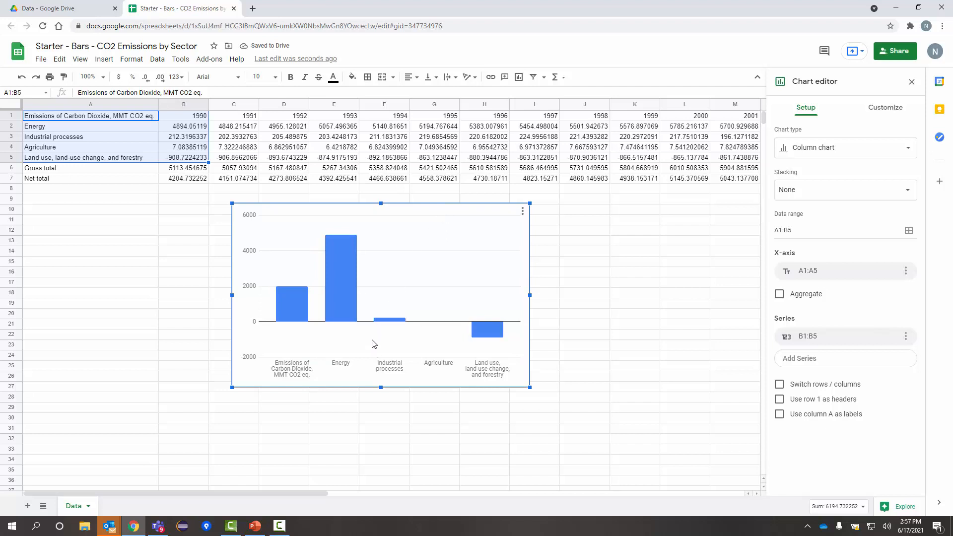
pyautogui.click(837, 153)
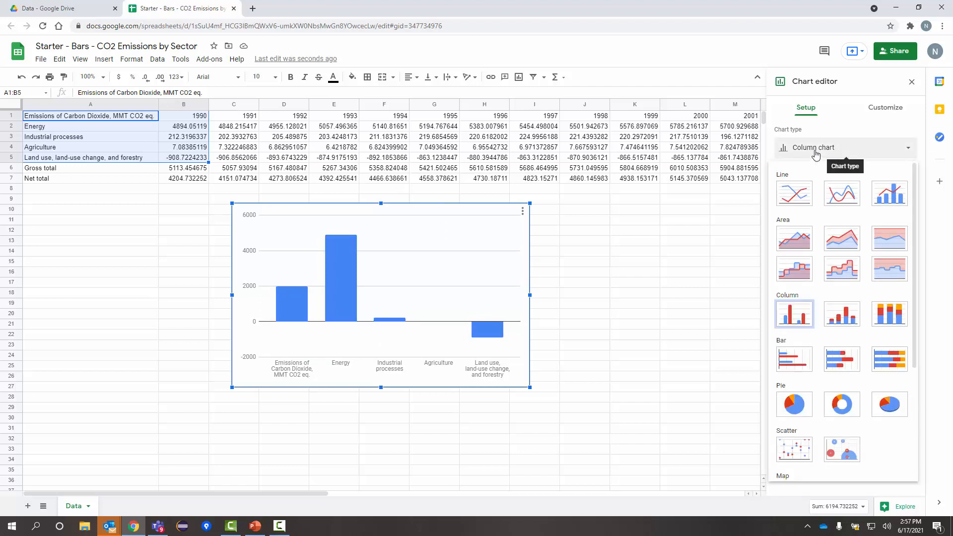
pyautogui.click(835, 131)
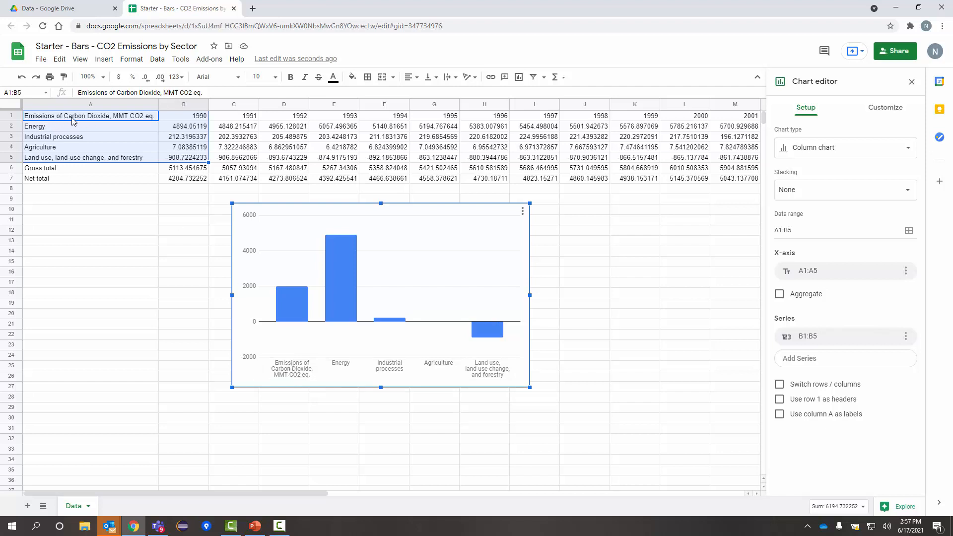
pyautogui.click(300, 376)
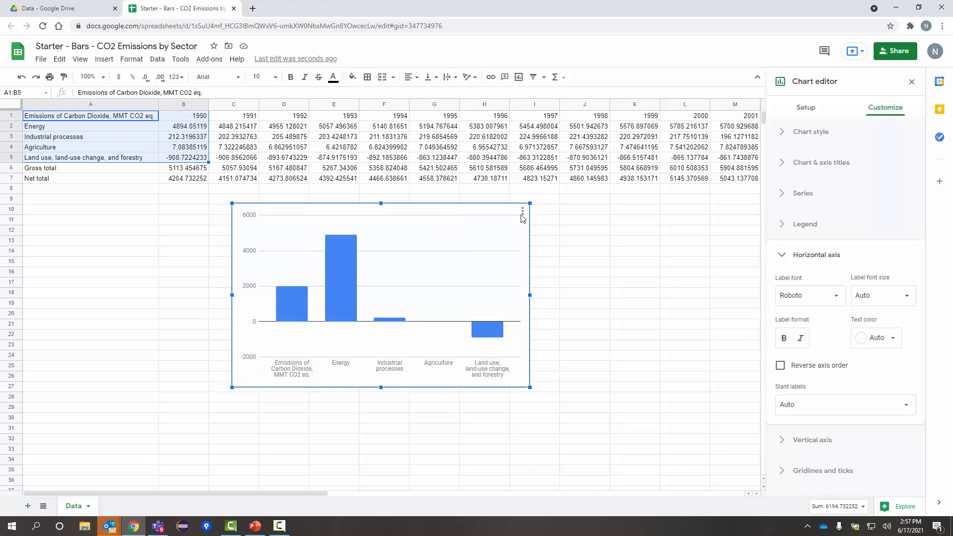
# Use row 1 as headers for the column chart, and place it enlarged below the table, spanning about A9 to H32.
pyautogui.click(806, 108)
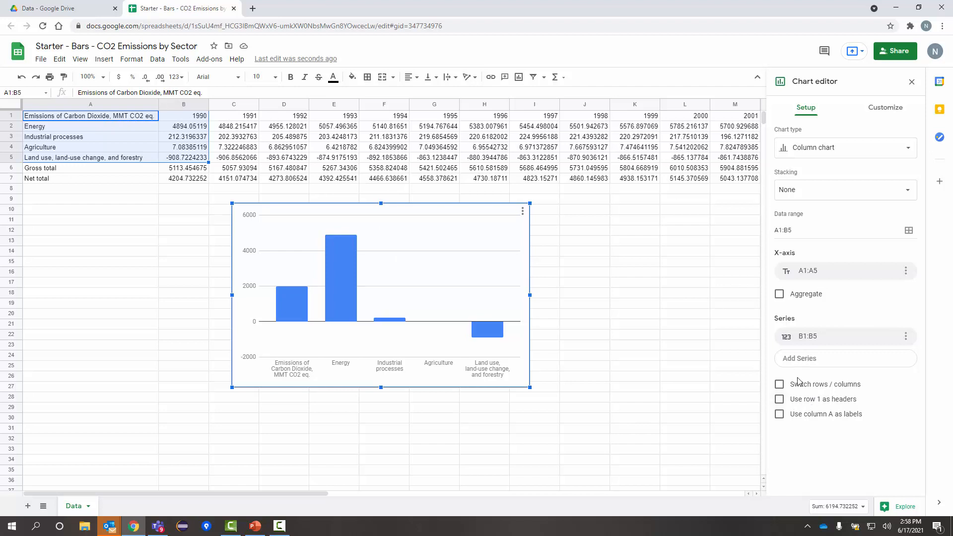
pyautogui.click(801, 401)
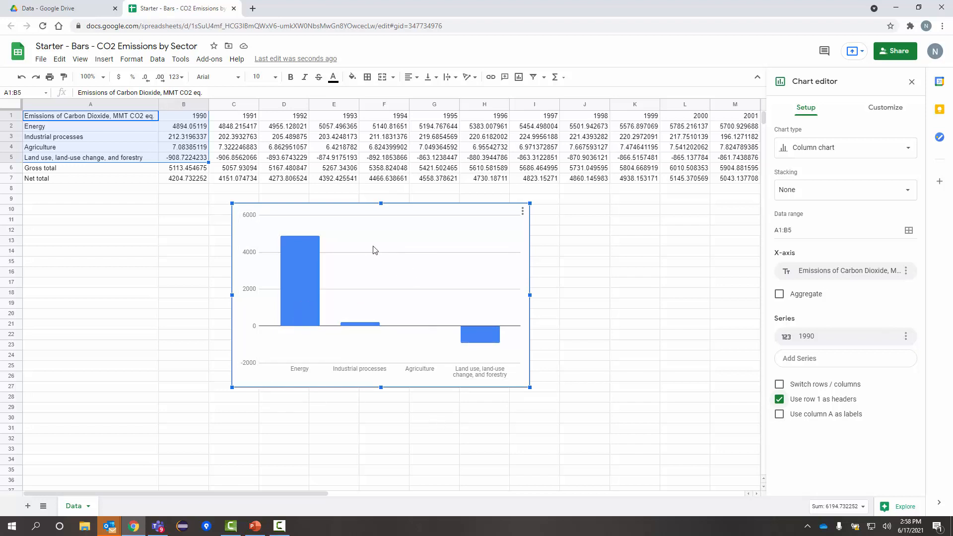
pyautogui.moveTo(386, 234); pyautogui.dragTo(231, 225)
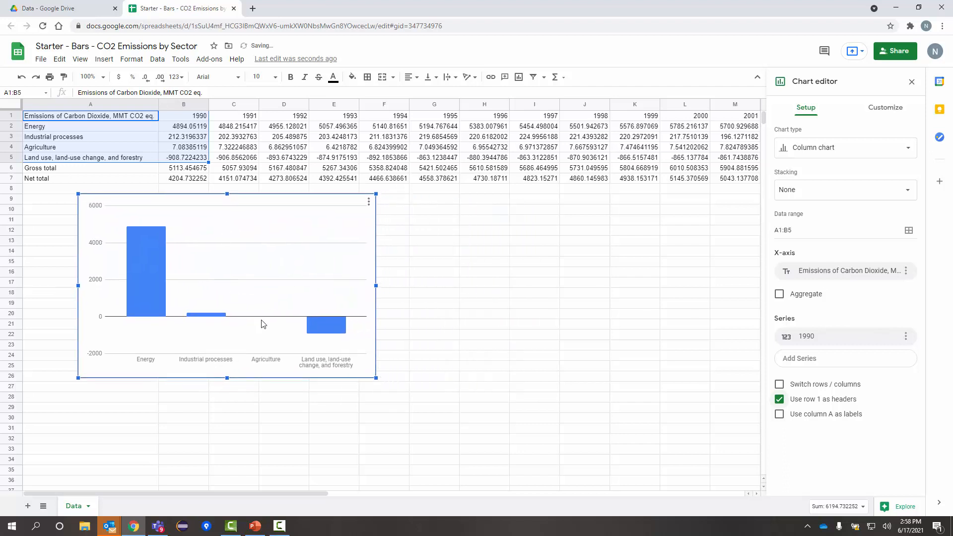
pyautogui.moveTo(373, 377); pyautogui.dragTo(474, 439)
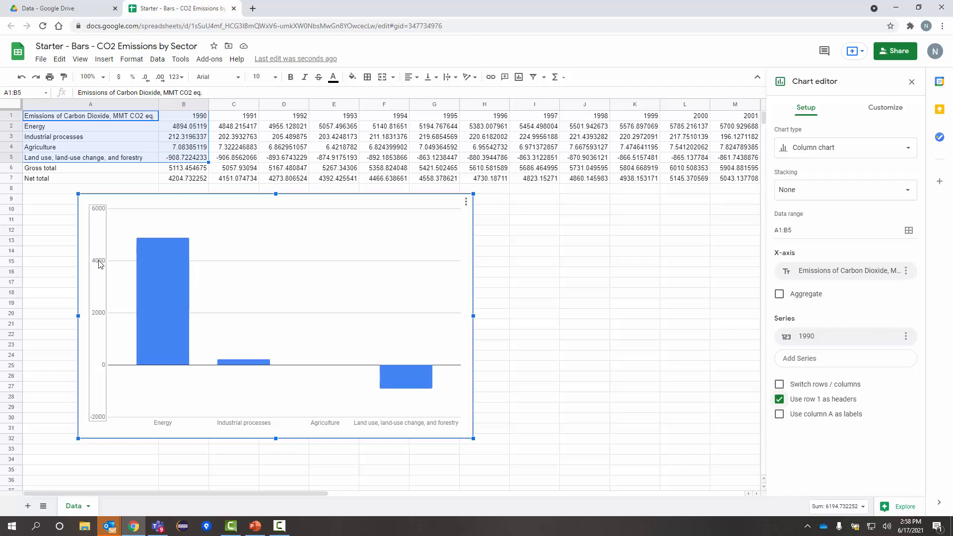
# Give the chart's vertical axis the title "Millions Metric Tons of CO2".
pyautogui.click(108, 316)
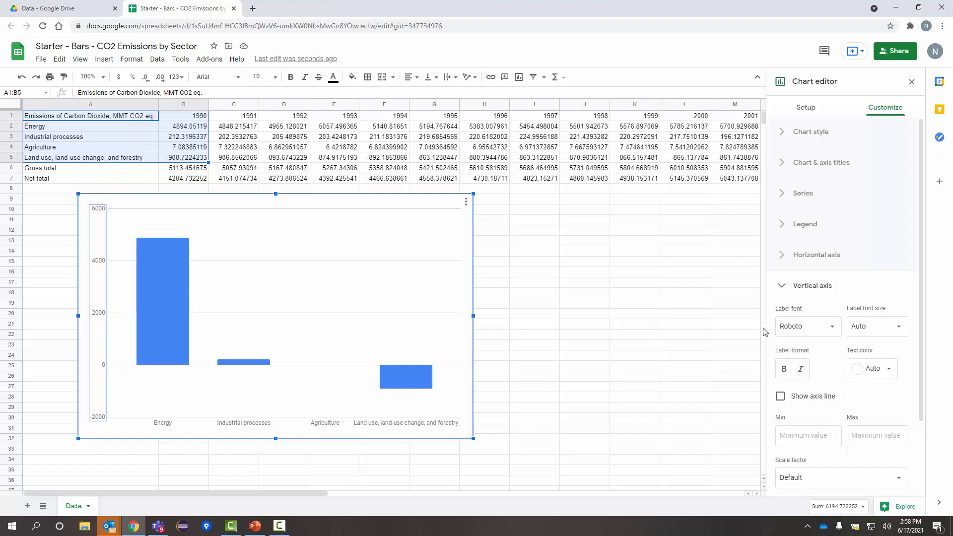
pyautogui.scroll(-3, 889, 389)
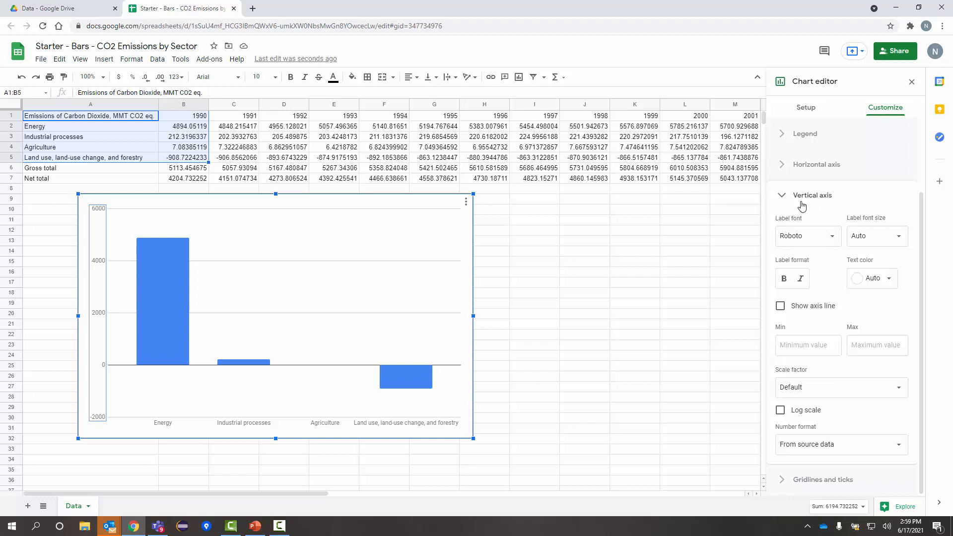
pyautogui.scroll(2, 810, 213)
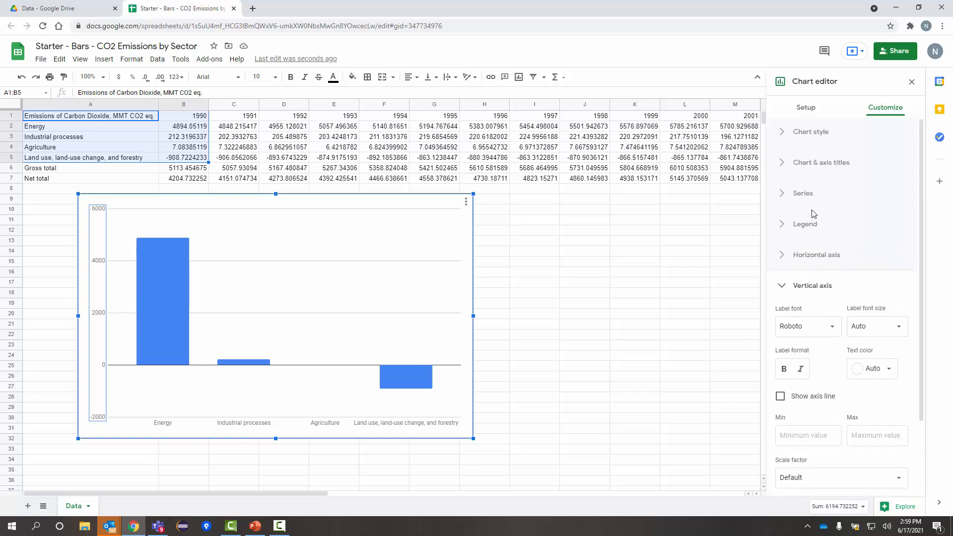
pyautogui.click(818, 169)
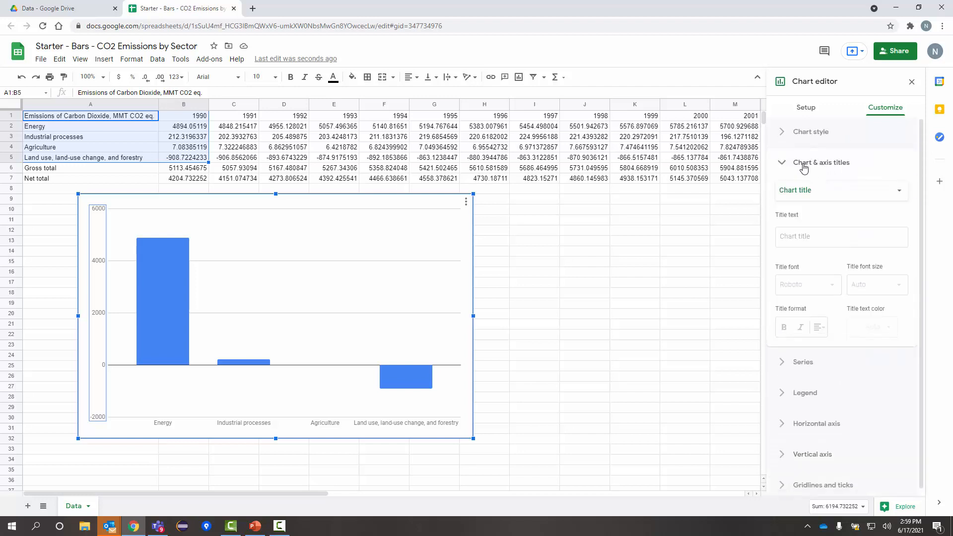
pyautogui.click(829, 193)
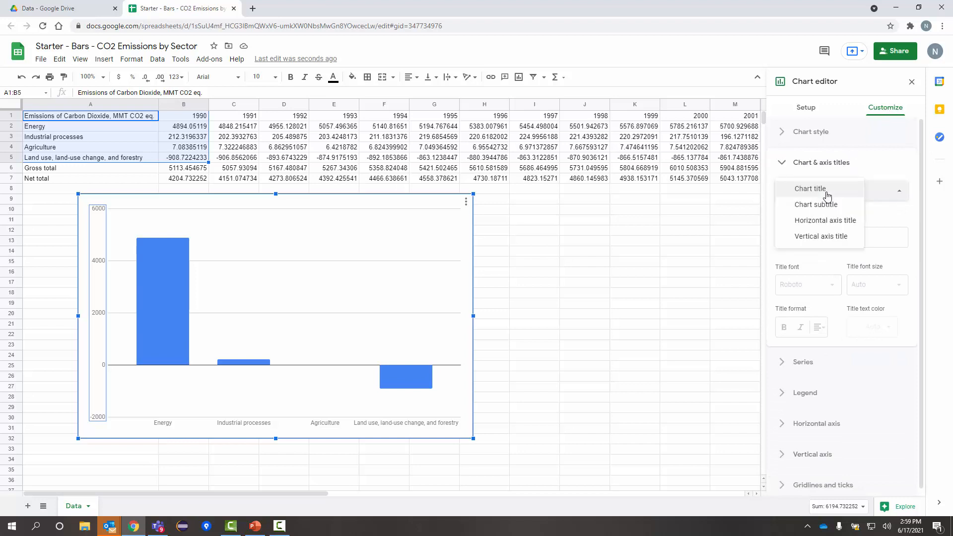
pyautogui.click(836, 239)
pyautogui.click(801, 232)
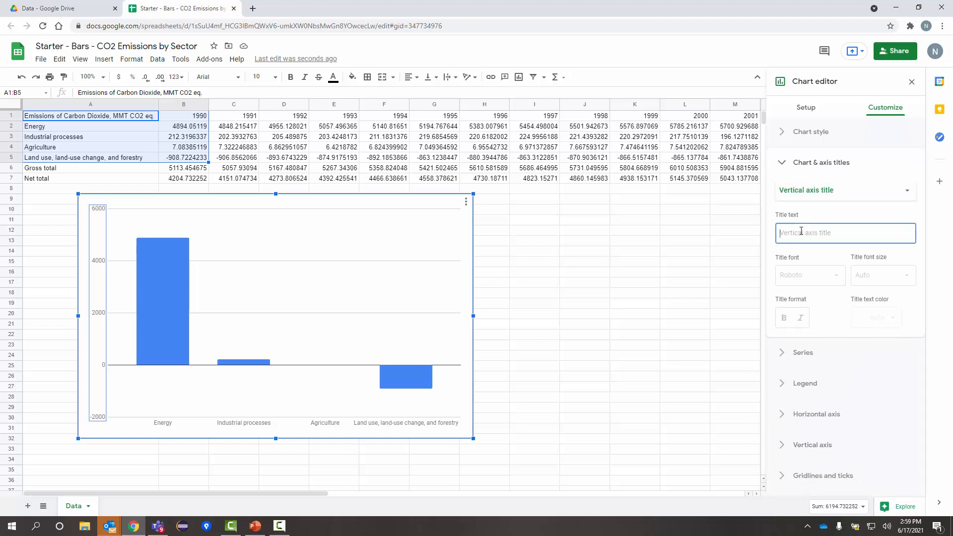
pyautogui.write('Mil')
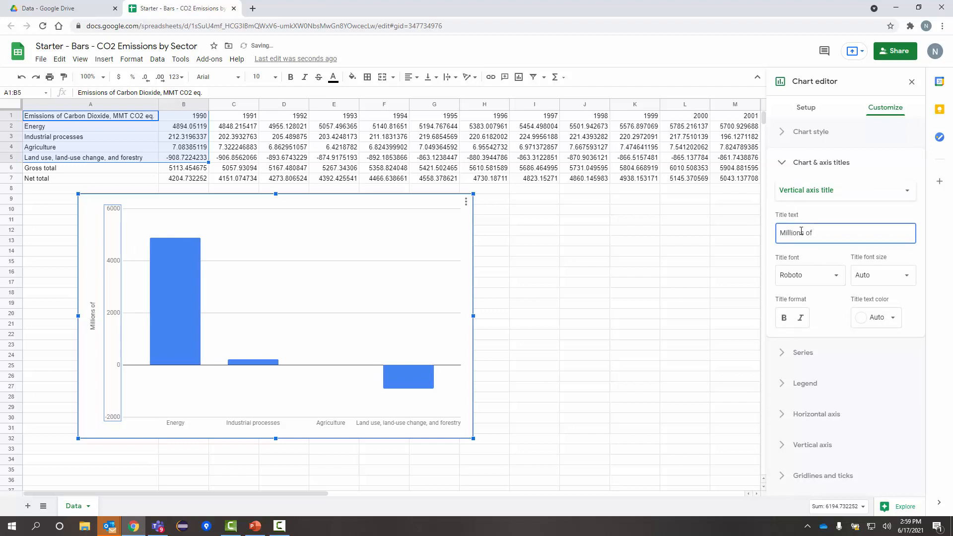
pyautogui.write('lions Metric Tons of CO2')
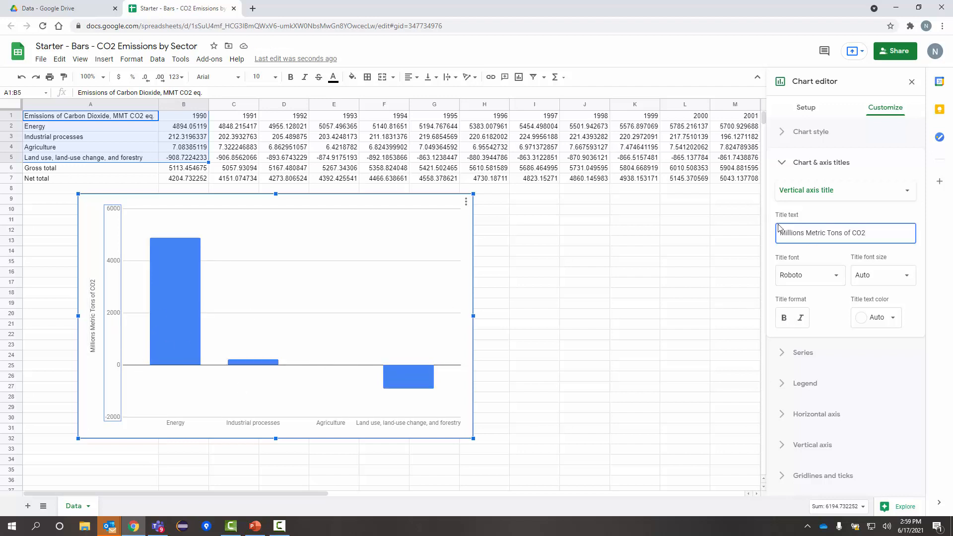
pyautogui.click(788, 212)
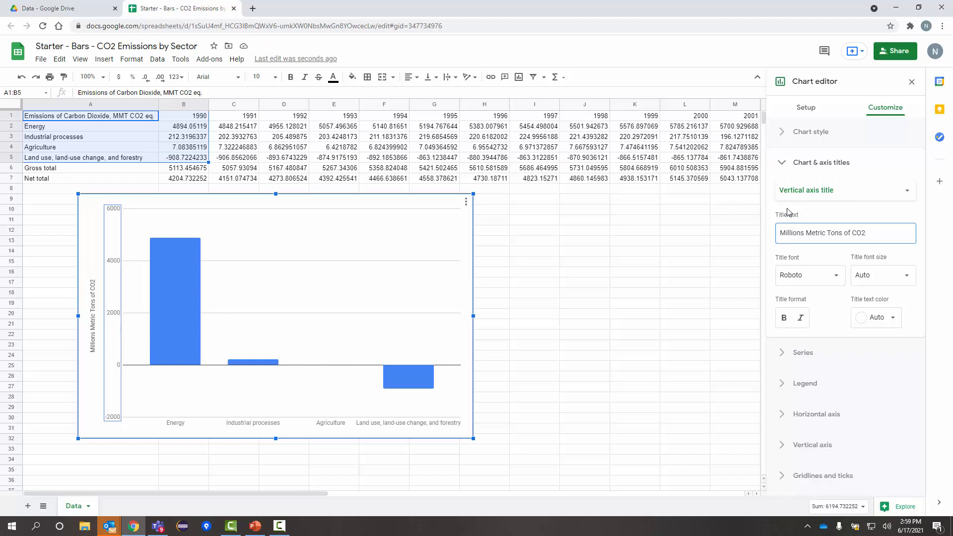
# Set the chart title to "CO2 Emissions by Sector".
pyautogui.click(812, 189)
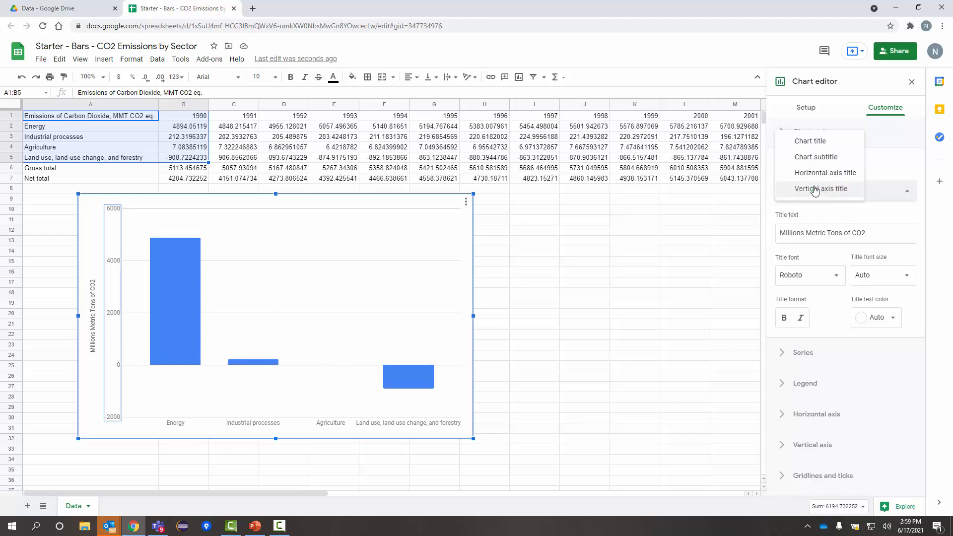
pyautogui.click(817, 144)
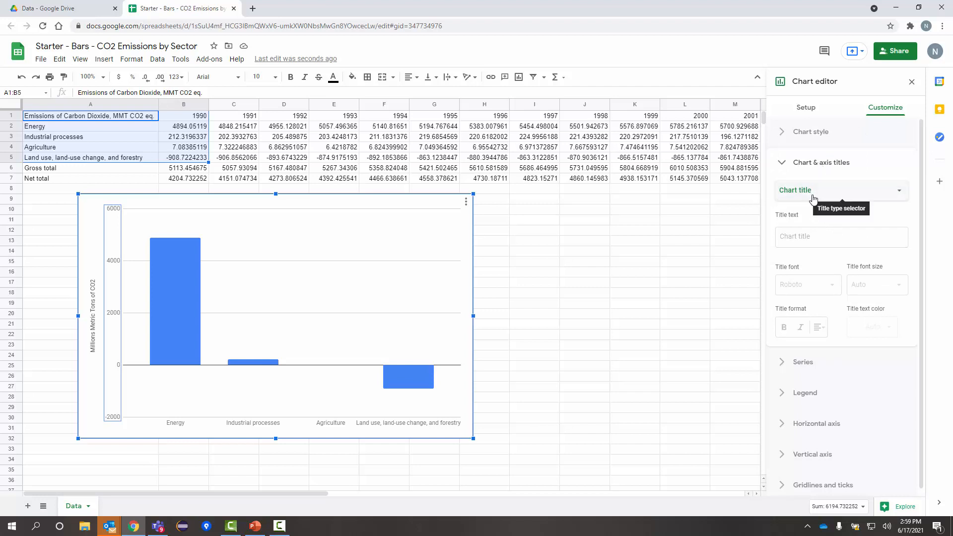
pyautogui.click(817, 236)
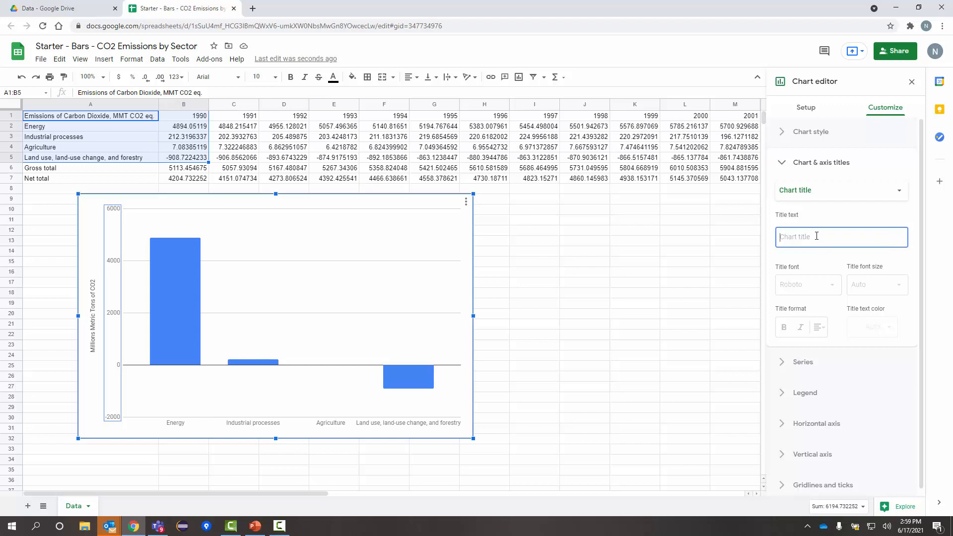
pyautogui.write('CO')
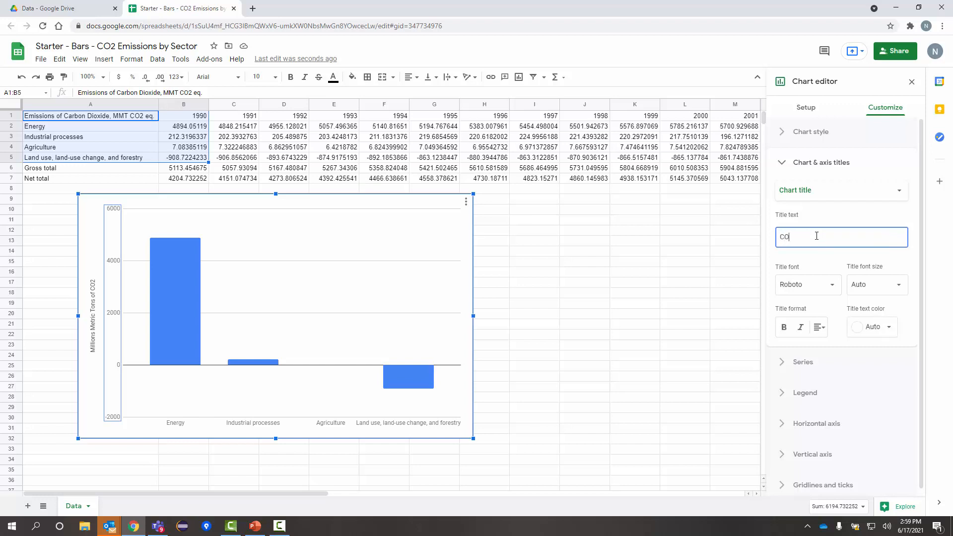
pyautogui.write('2 Emis')
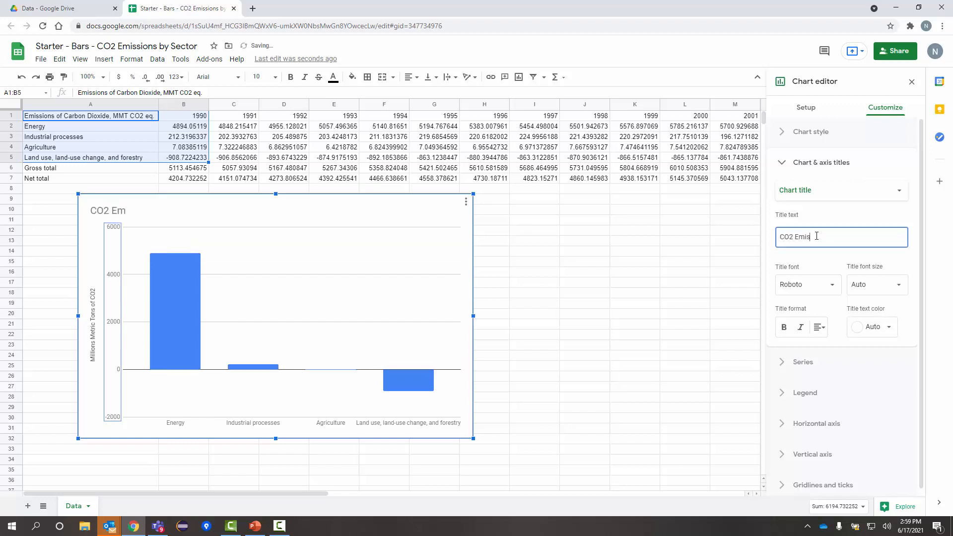
pyautogui.write('sions by Sector')
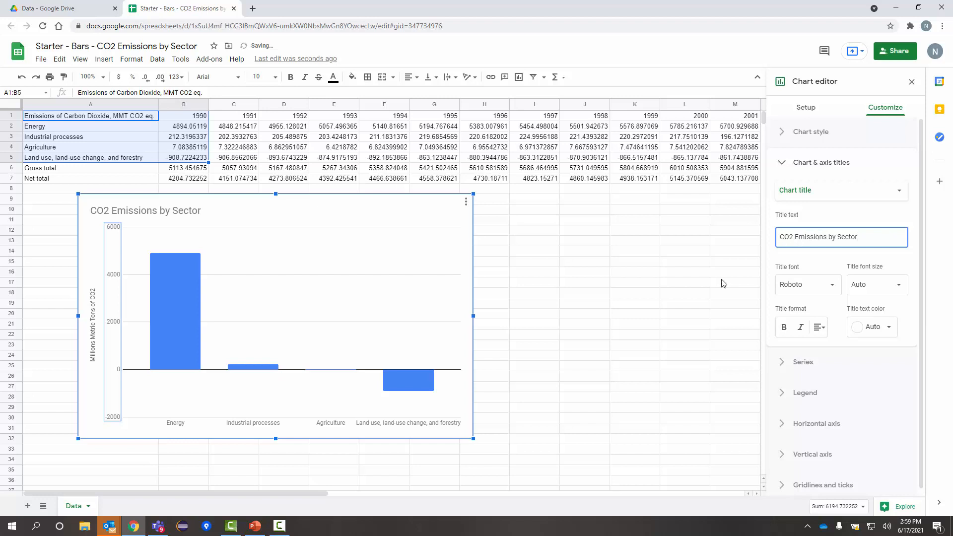
pyautogui.click(203, 219)
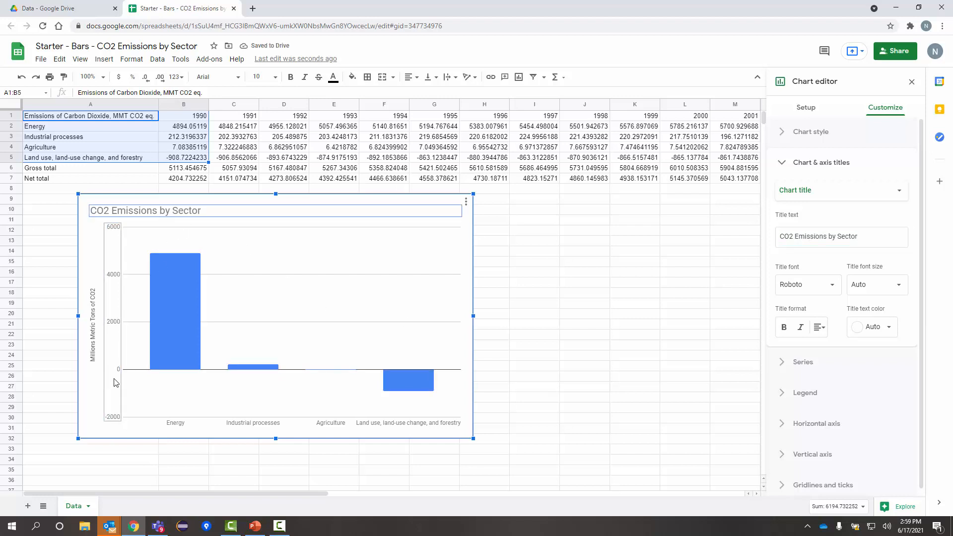
pyautogui.click(798, 163)
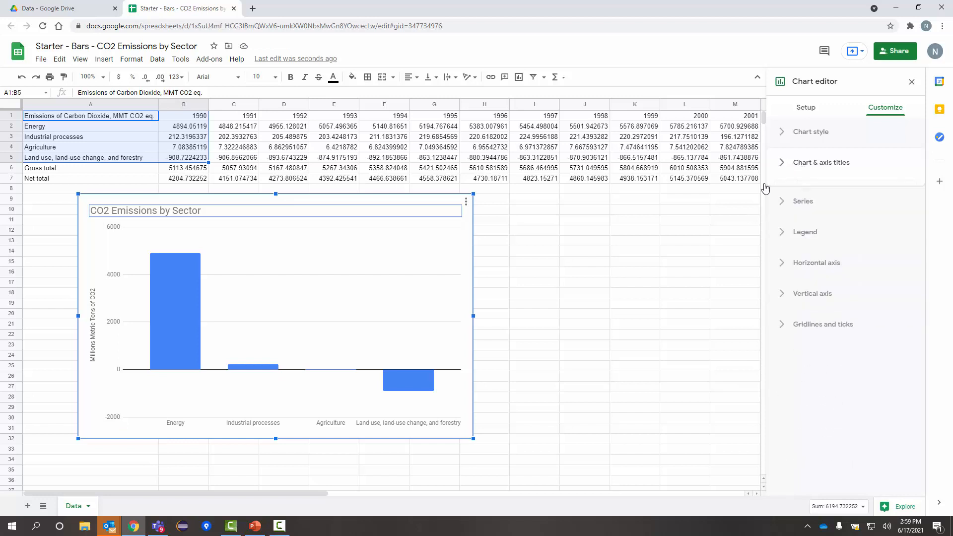
# Apply the custom number format #,##0 to the chart's vertical axis labels.
pyautogui.click(115, 328)
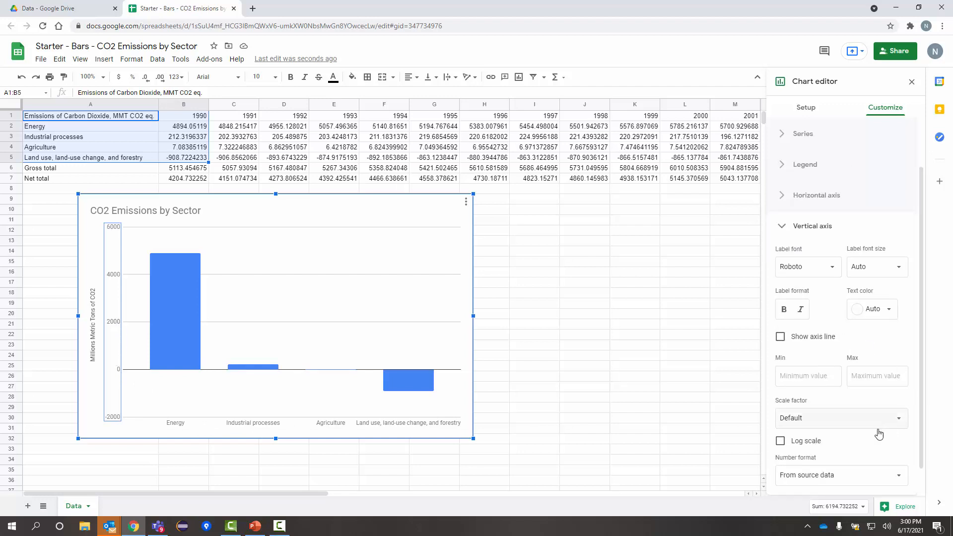
pyautogui.scroll(-1, 877, 439)
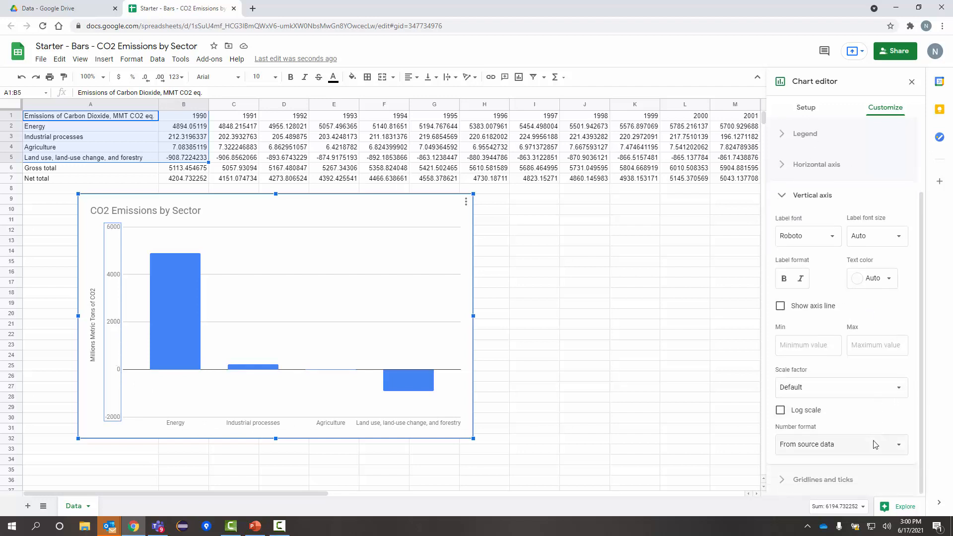
pyautogui.click(837, 449)
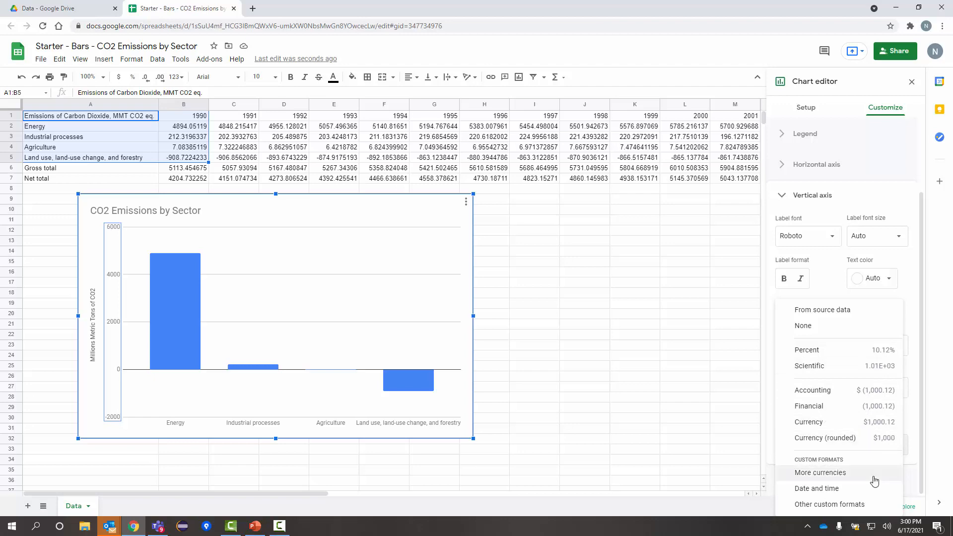
pyautogui.click(852, 510)
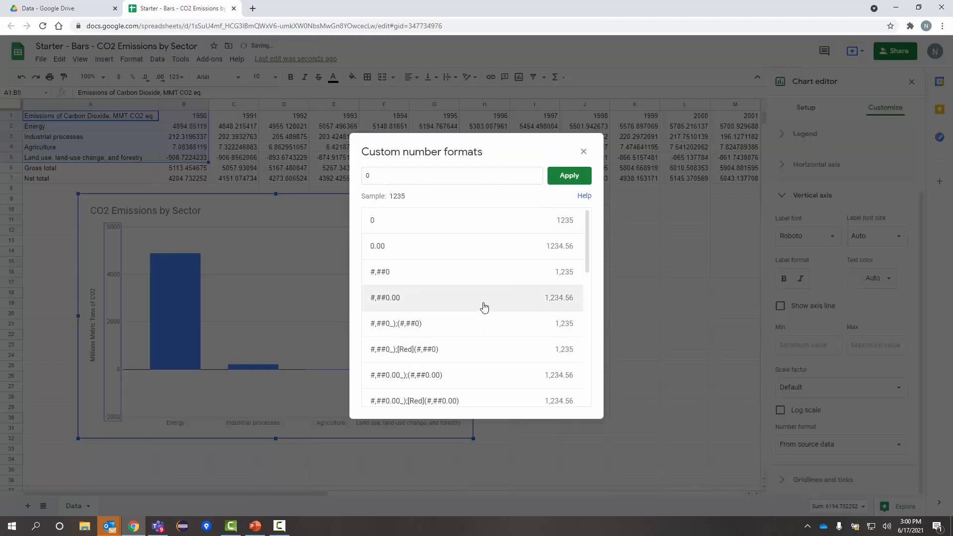
pyautogui.scroll(-2, 467, 305)
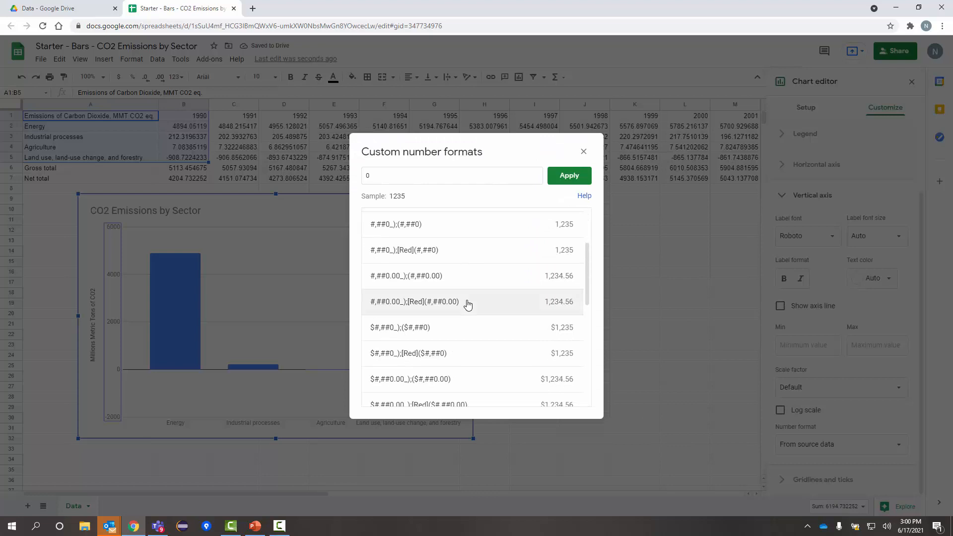
pyautogui.scroll(-1, 451, 350)
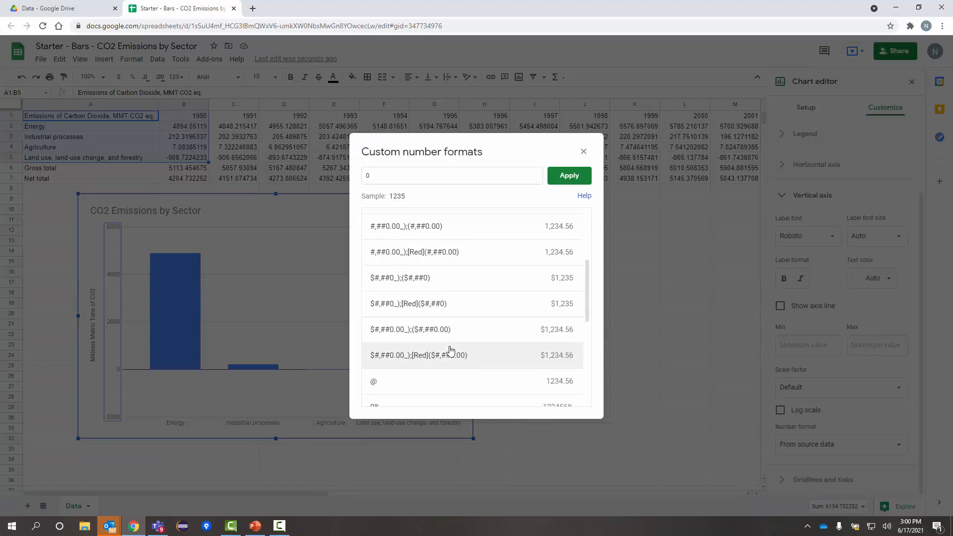
pyautogui.scroll(3, 451, 351)
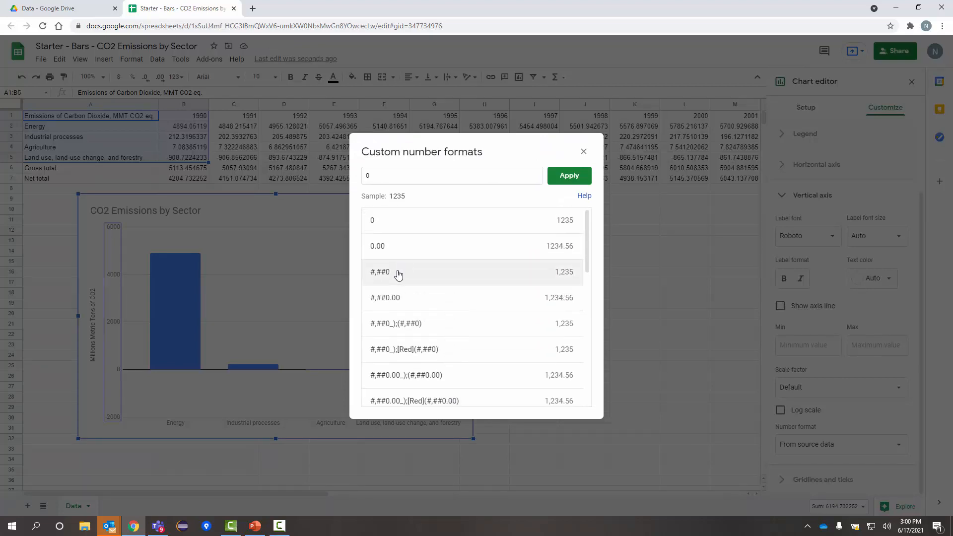
pyautogui.click(399, 273)
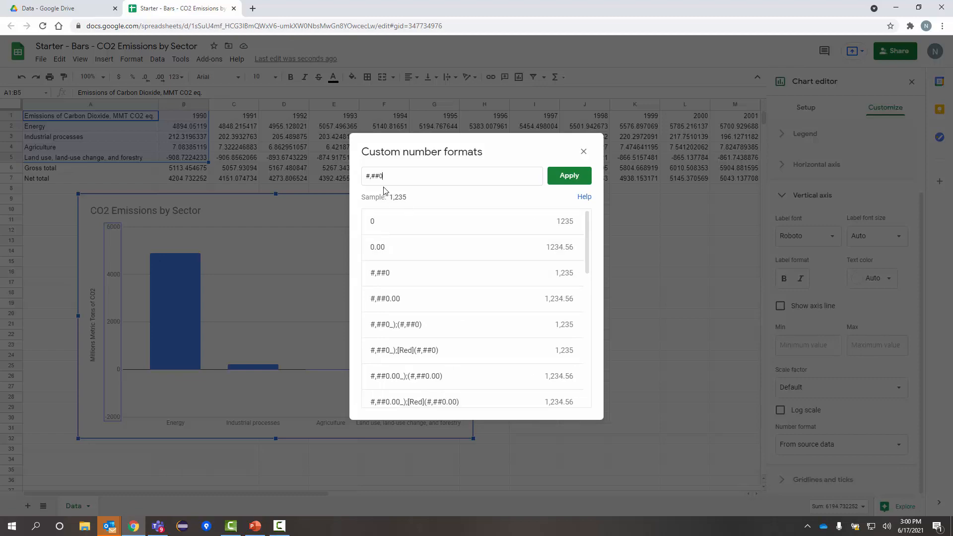
pyautogui.click(570, 178)
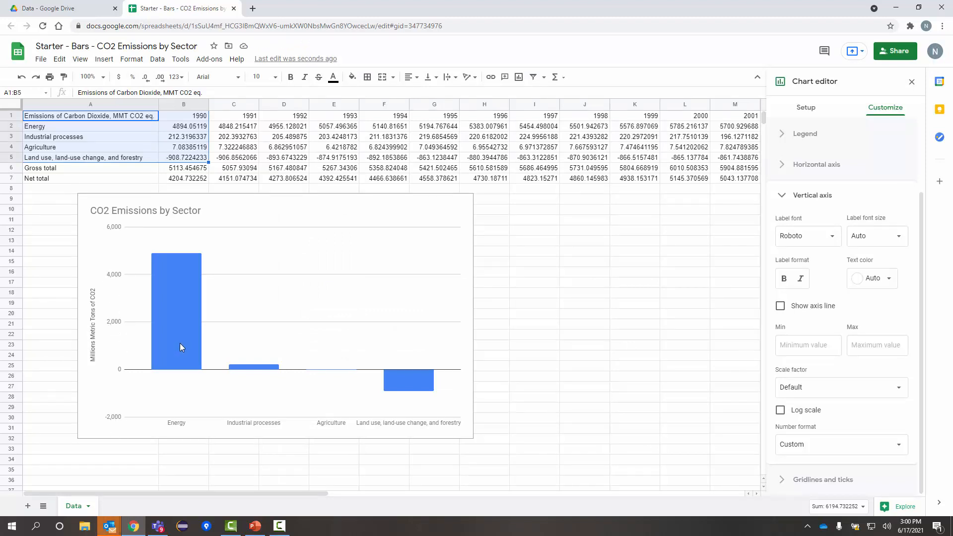
# Fill only the "Land use, land-use change, and forestry" column with a medium green.
pyautogui.click(168, 350)
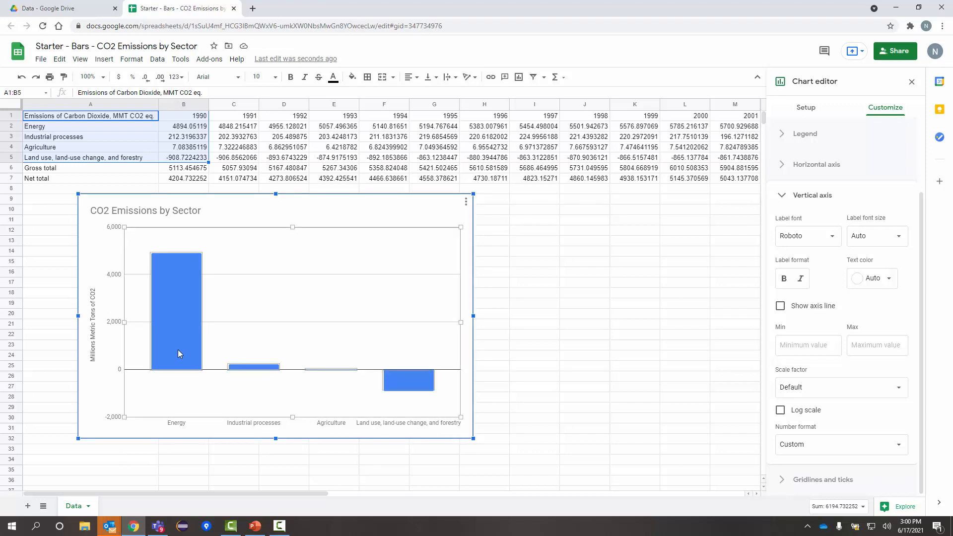
pyautogui.click(255, 370)
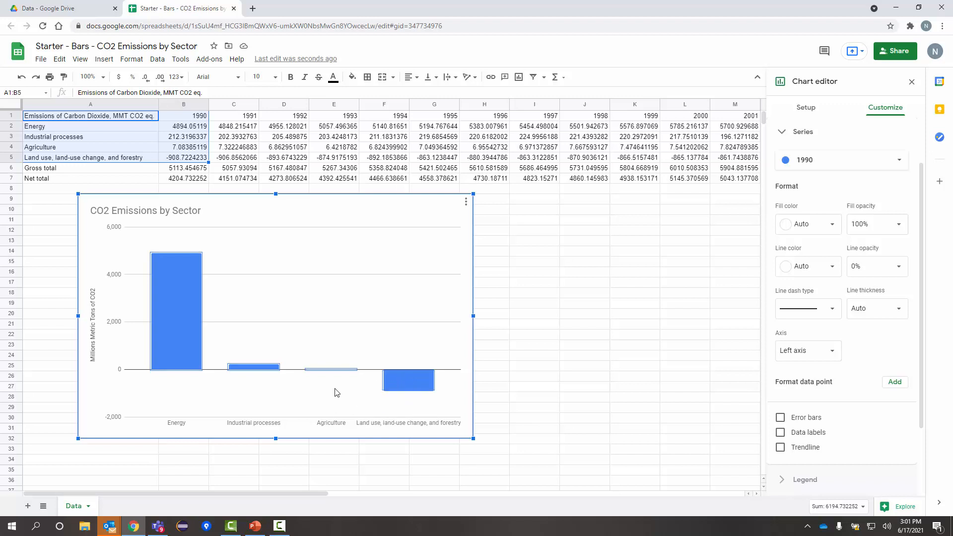
pyautogui.click(403, 383)
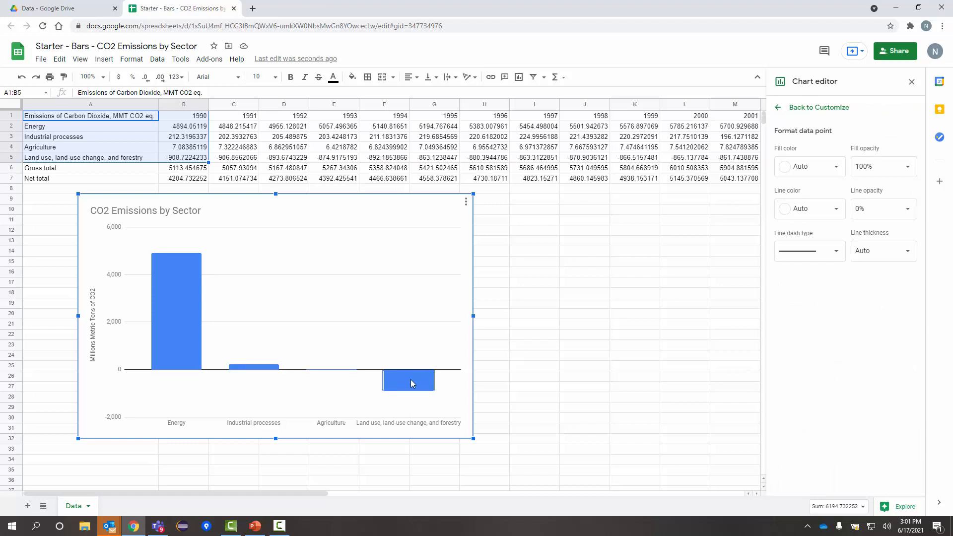
pyautogui.click(809, 168)
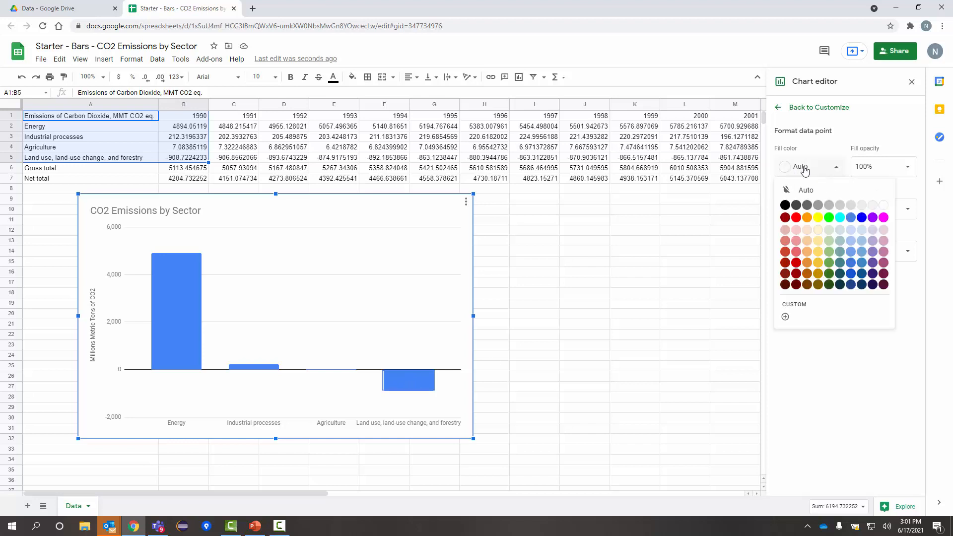
pyautogui.click(830, 263)
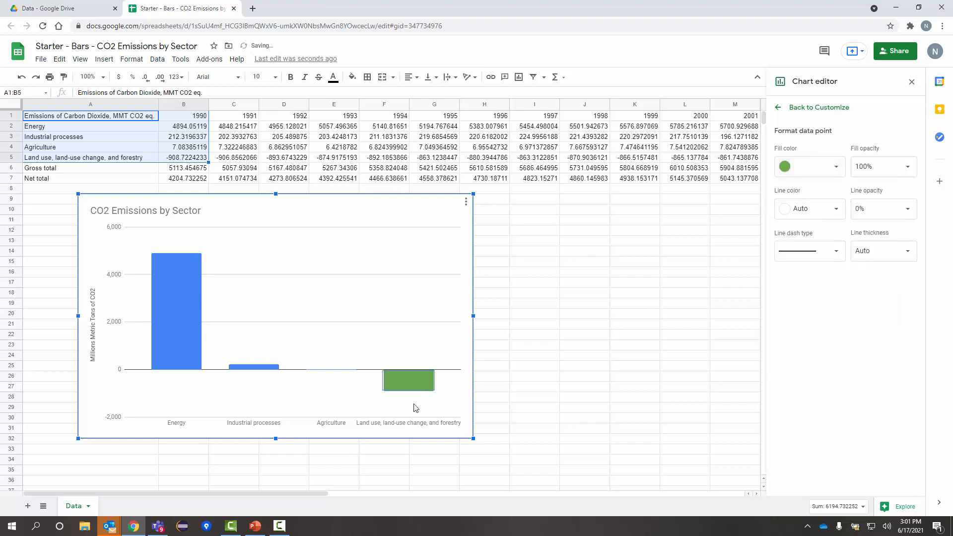
# Fill only the Industrial processes column with a soft red.
pyautogui.click(333, 390)
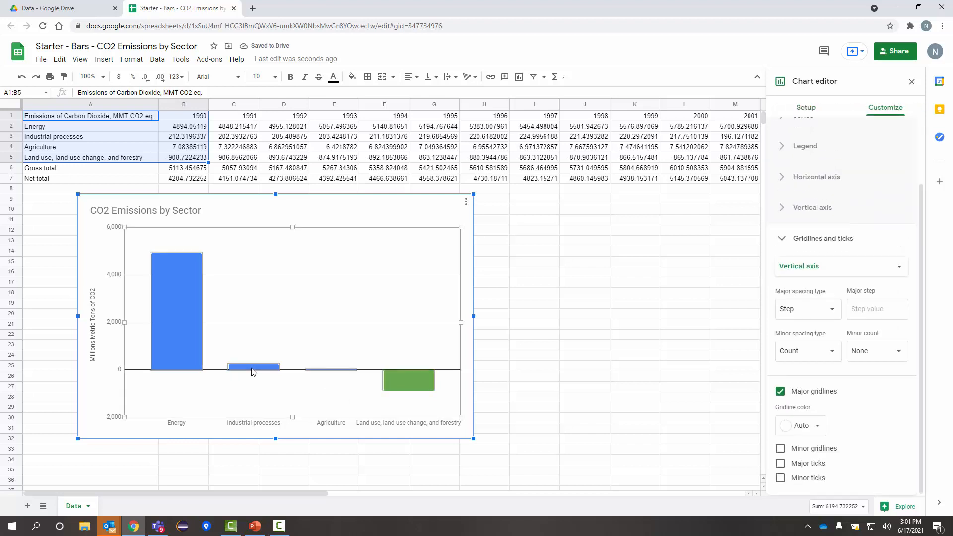
pyautogui.click(250, 369)
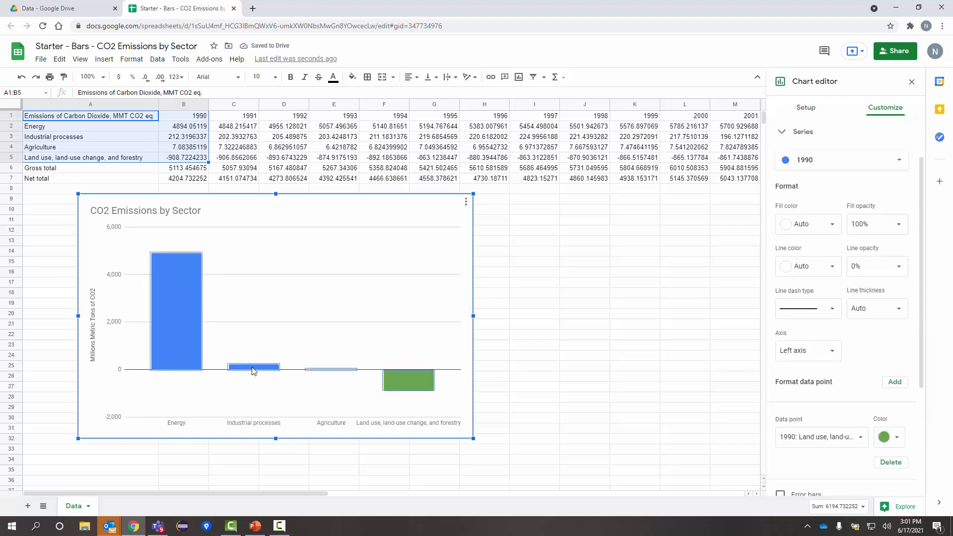
pyautogui.click(254, 371)
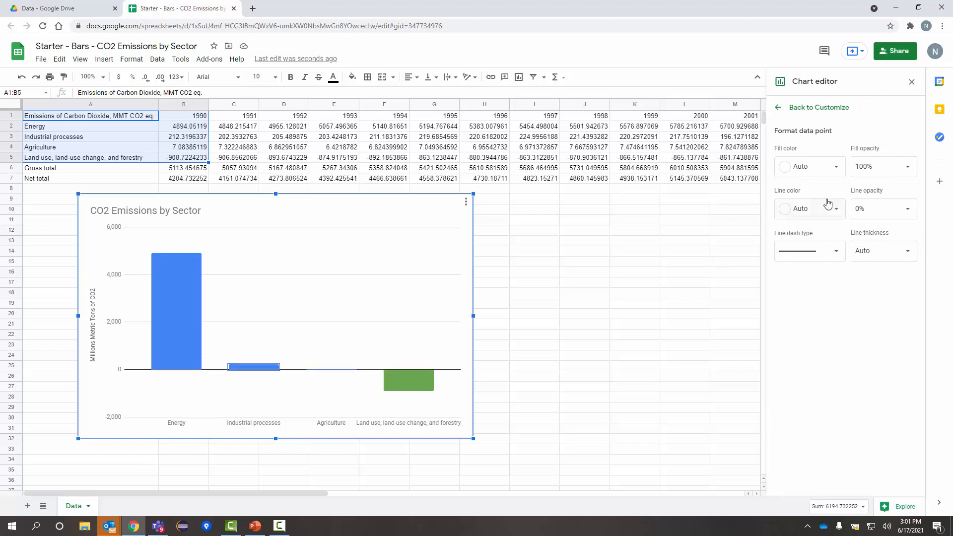
pyautogui.click(814, 174)
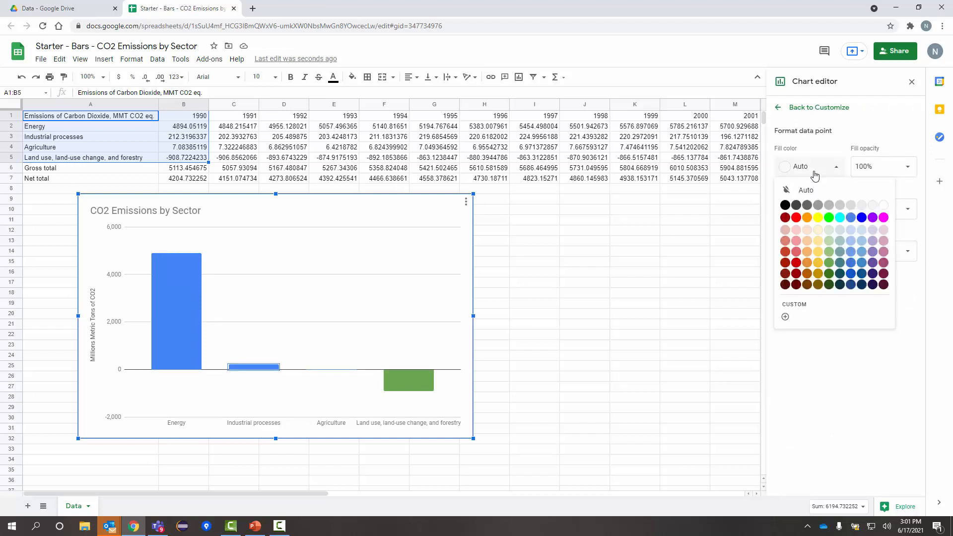
pyautogui.click(798, 243)
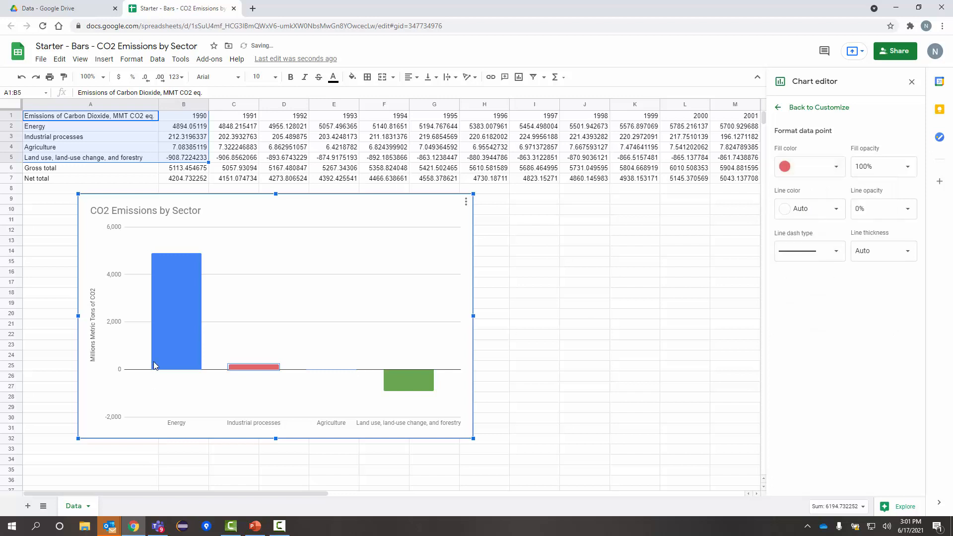
# Fill the Energy column with the same soft red as the Industrial processes column.
pyautogui.click(166, 351)
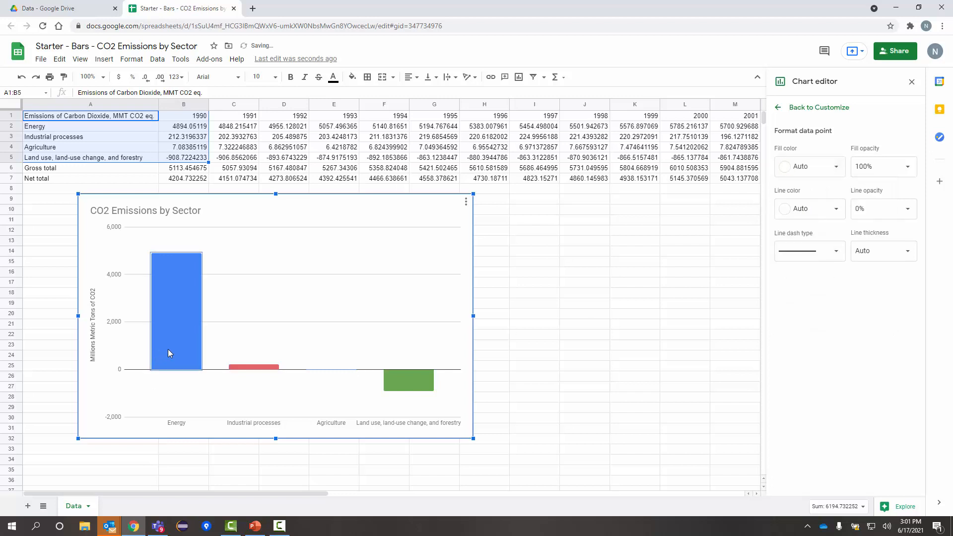
pyautogui.click(808, 171)
pyautogui.click(797, 241)
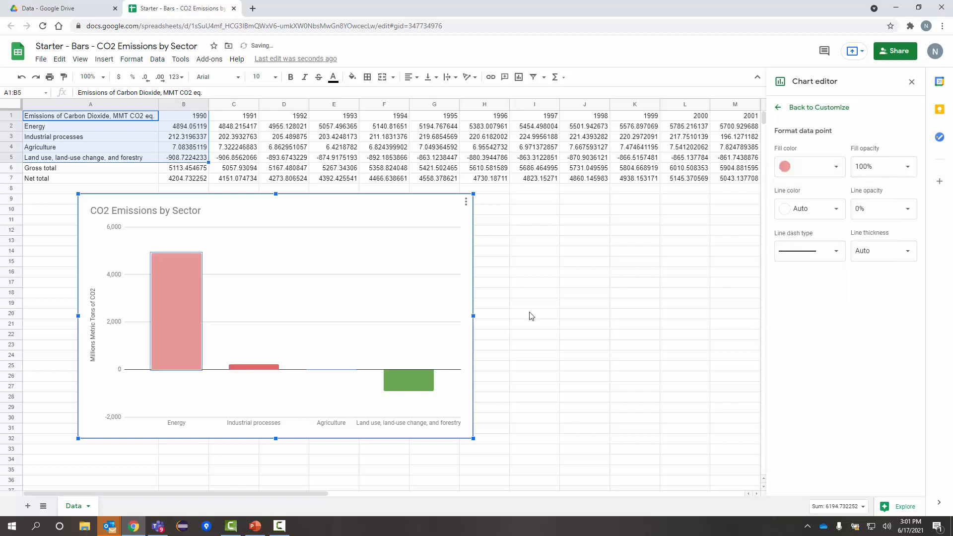
pyautogui.click(819, 166)
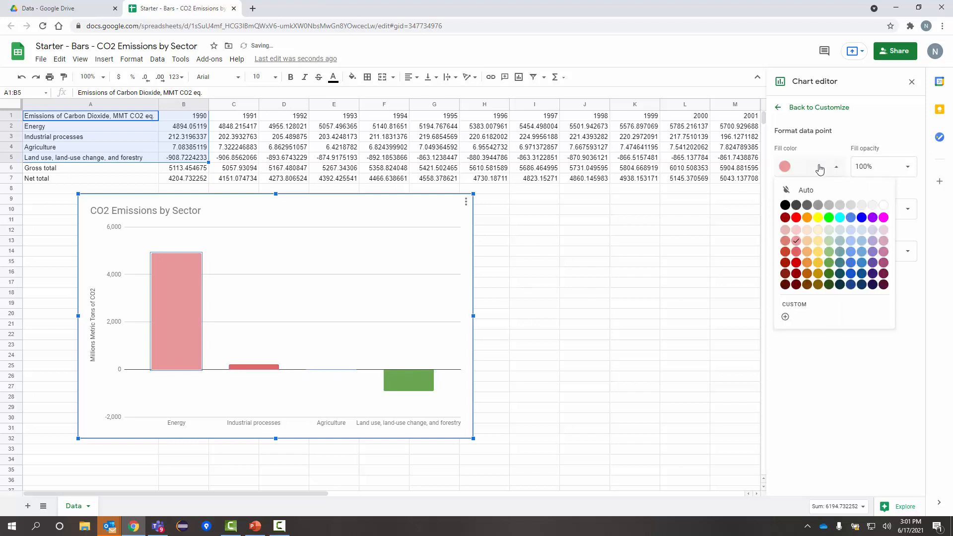
pyautogui.click(794, 253)
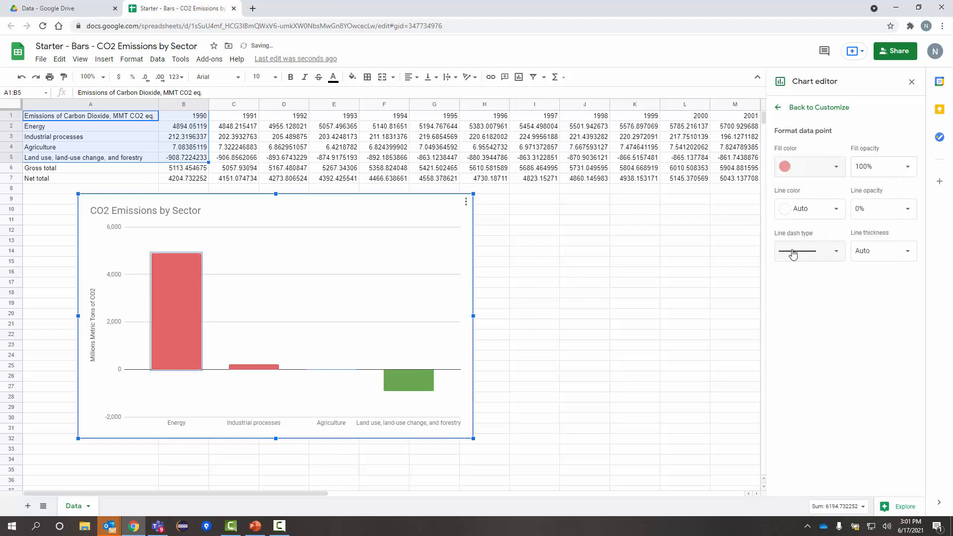
# Try to select the thin Agriculture column in the chart for data point formatting.
pyautogui.click(319, 370)
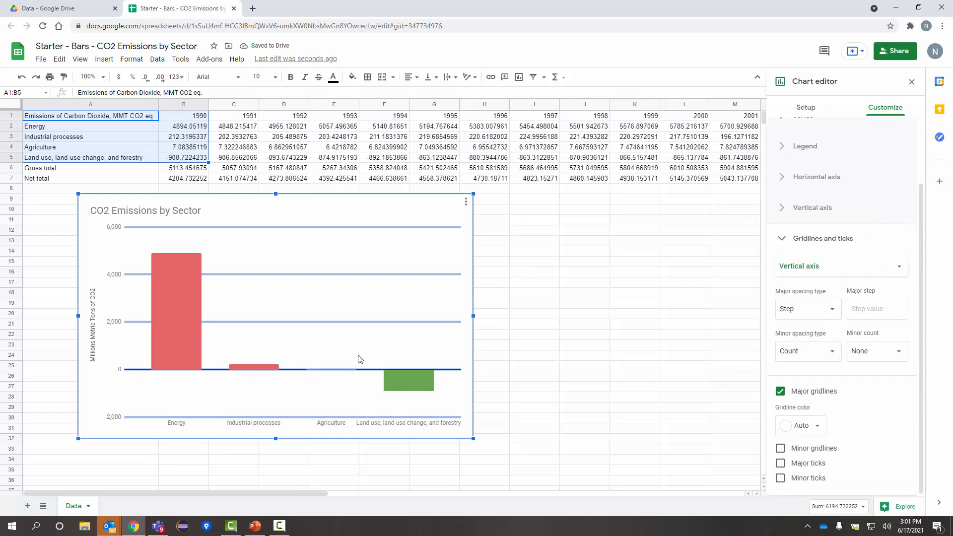
pyautogui.click(255, 367)
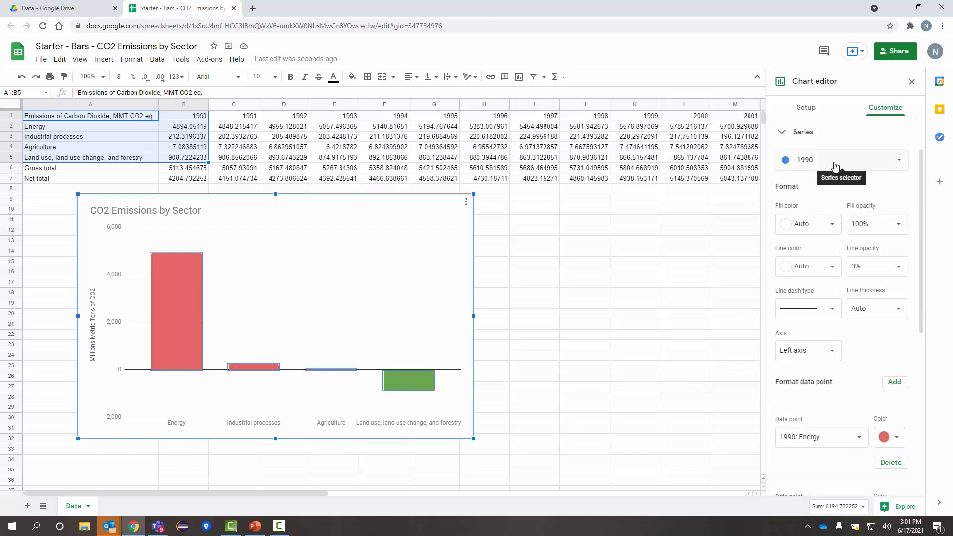
pyautogui.click(791, 133)
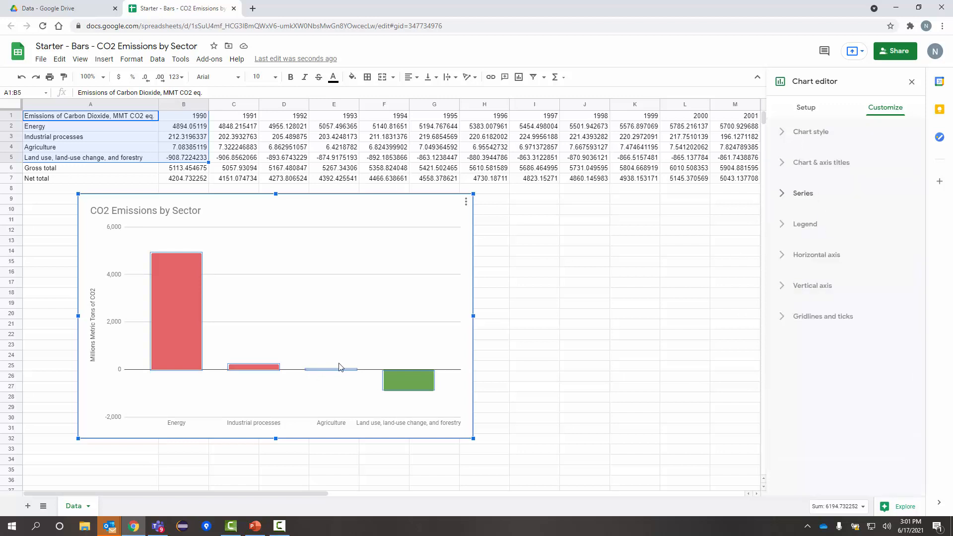
pyautogui.doubleClick(273, 367)
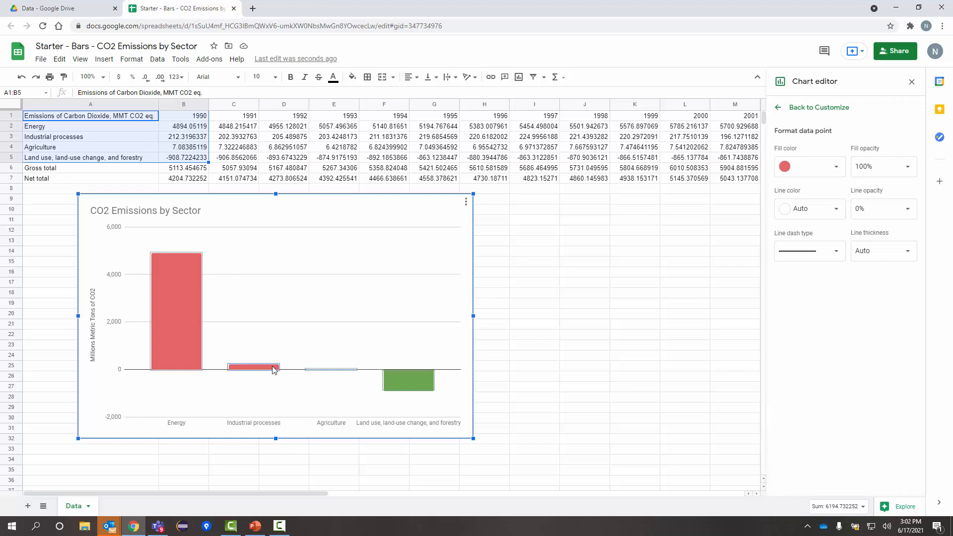
pyautogui.click(779, 108)
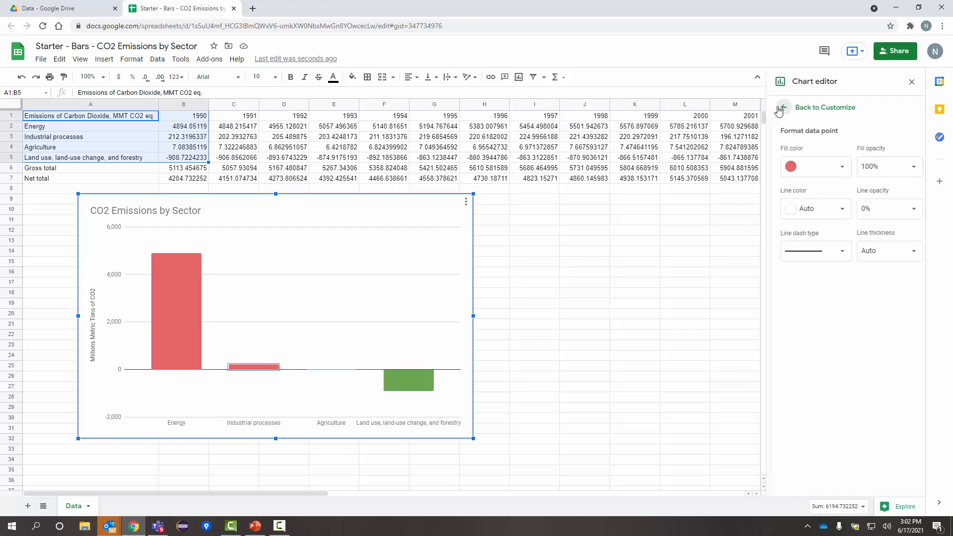
pyautogui.click(341, 371)
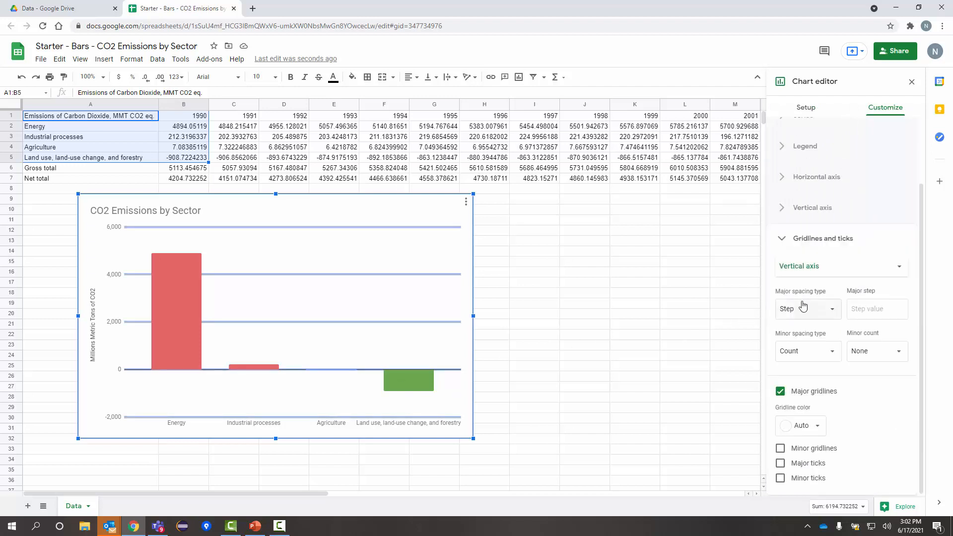
pyautogui.click(788, 241)
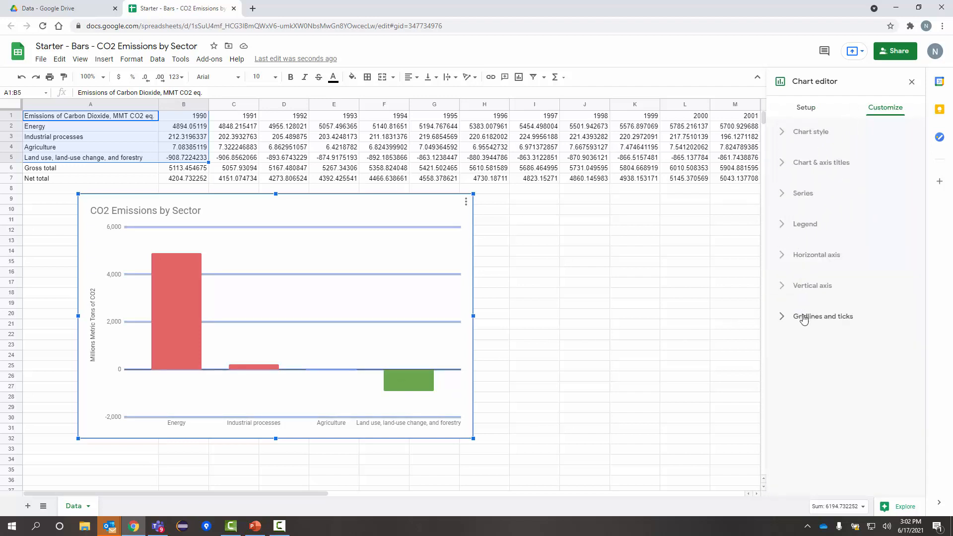
# Change the fill of the "Land use, land-use change, and forestry" data point in the 1990 series to a light green.
pyautogui.click(813, 196)
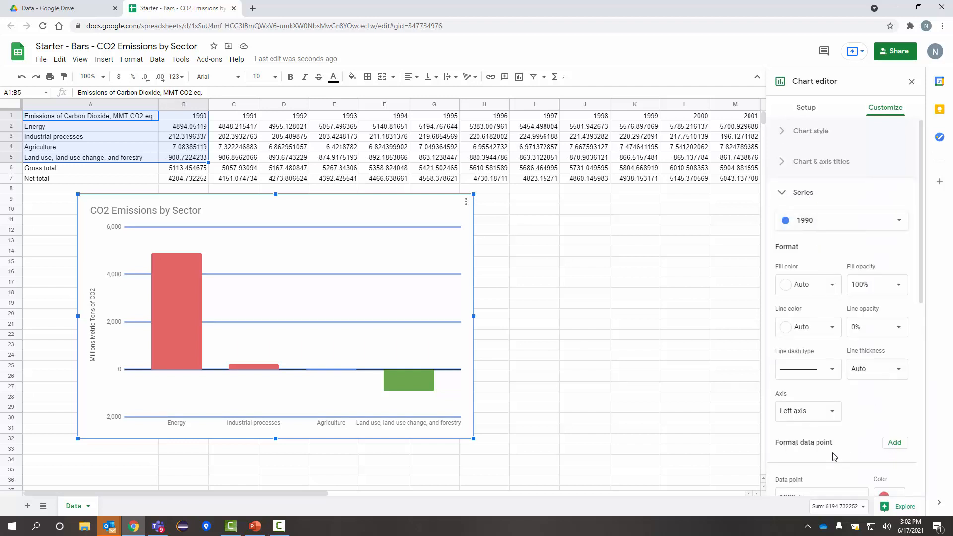
pyautogui.scroll(-4, 833, 455)
pyautogui.scroll(-2, 836, 336)
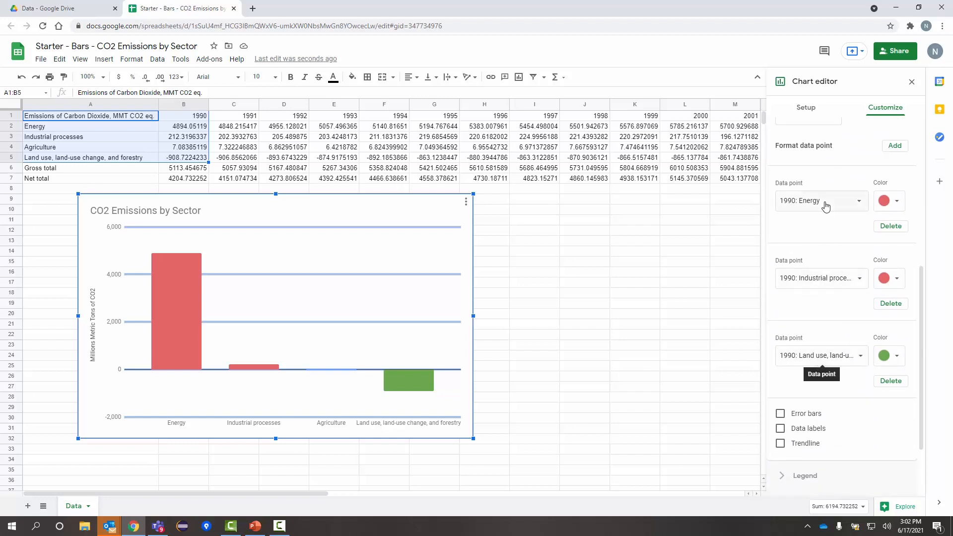
pyautogui.scroll(2, 843, 204)
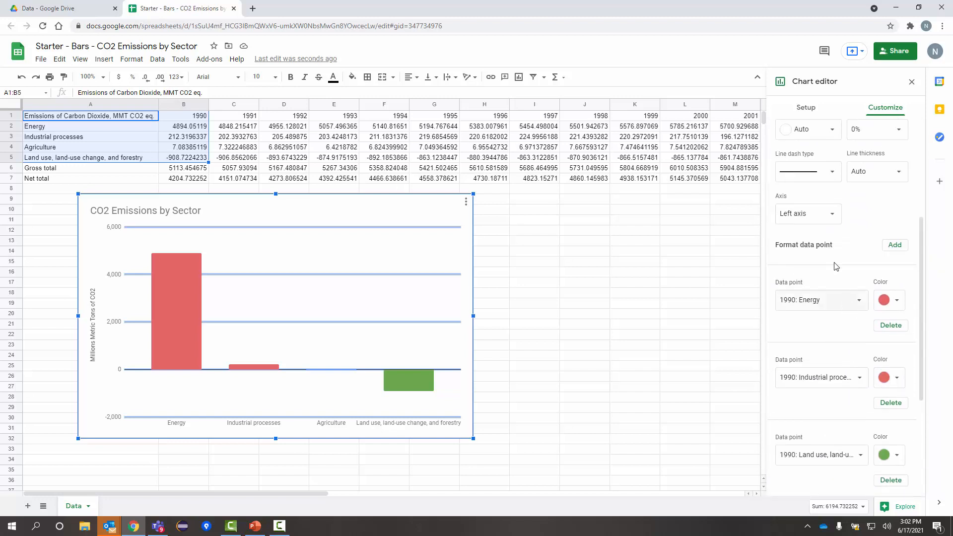
pyautogui.scroll(-1, 819, 354)
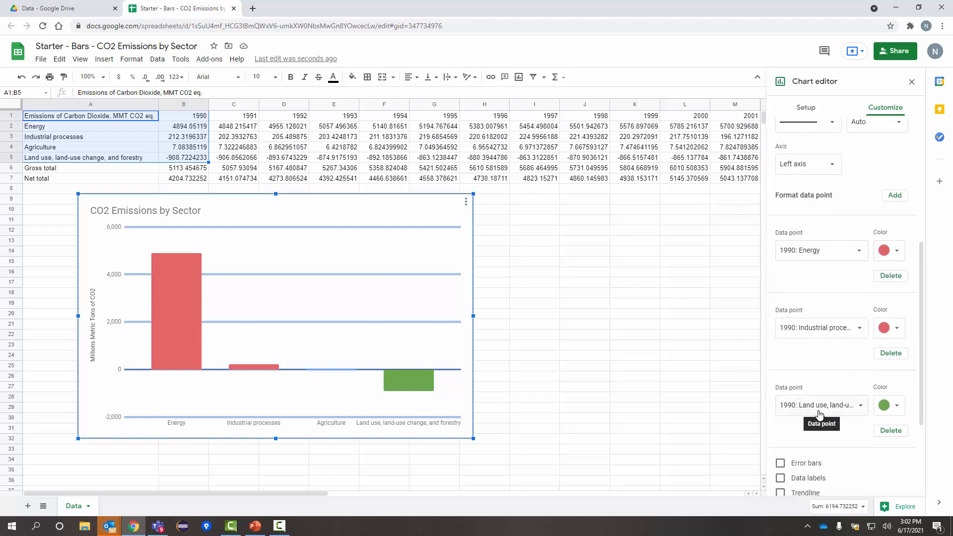
pyautogui.click(888, 410)
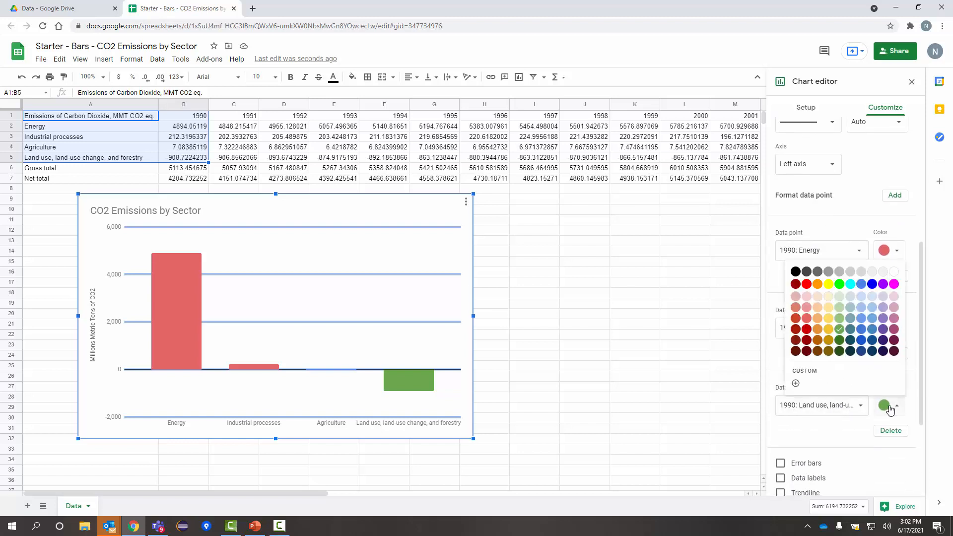
pyautogui.click(807, 320)
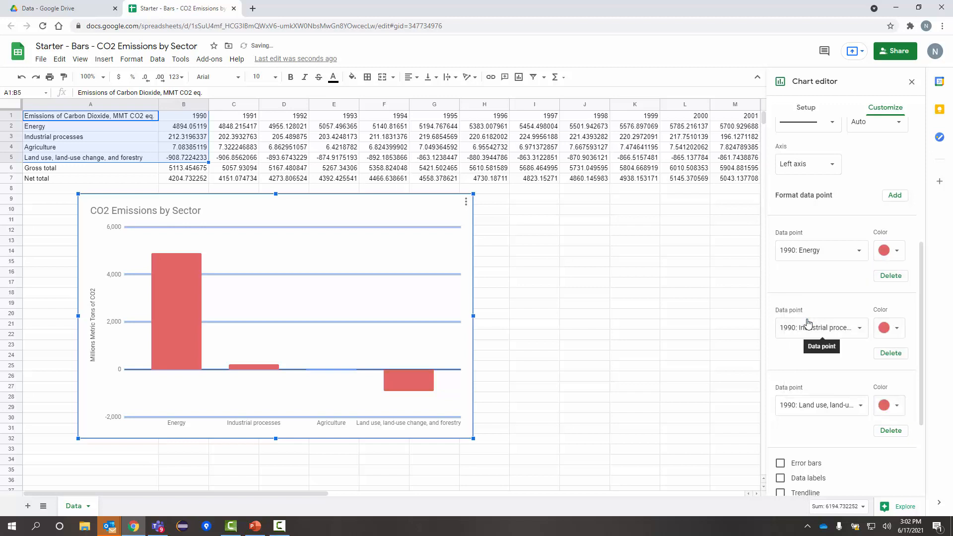
pyautogui.click(894, 410)
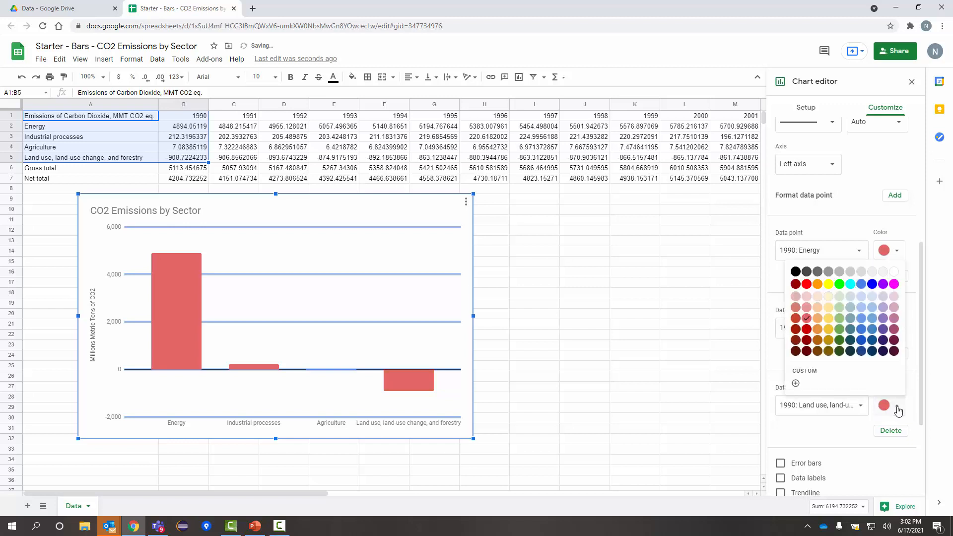
pyautogui.click(844, 322)
pyautogui.scroll(1, 837, 355)
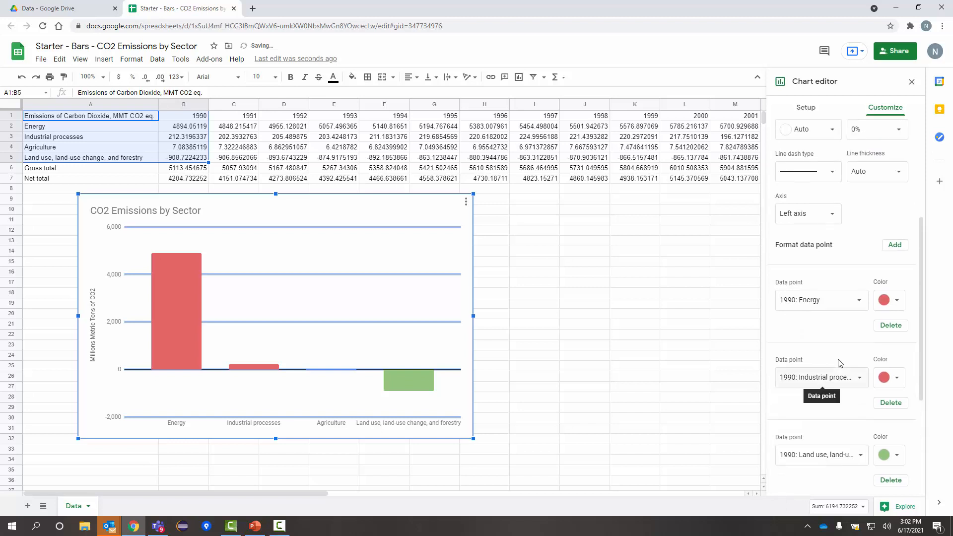
# Add "1990: Agriculture" as a formatted data point and fill it with the same soft red as the Energy column.
pyautogui.scroll(-2, 840, 364)
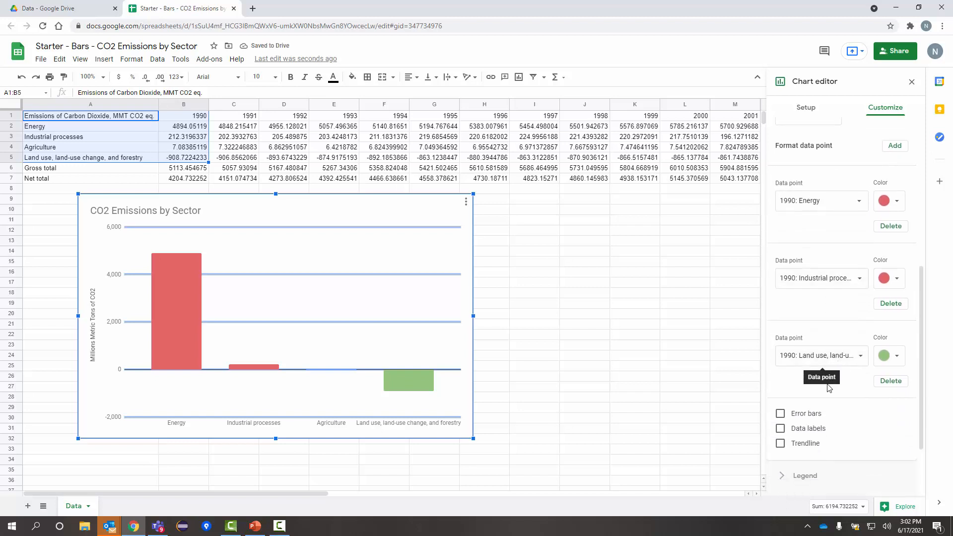
pyautogui.click(895, 146)
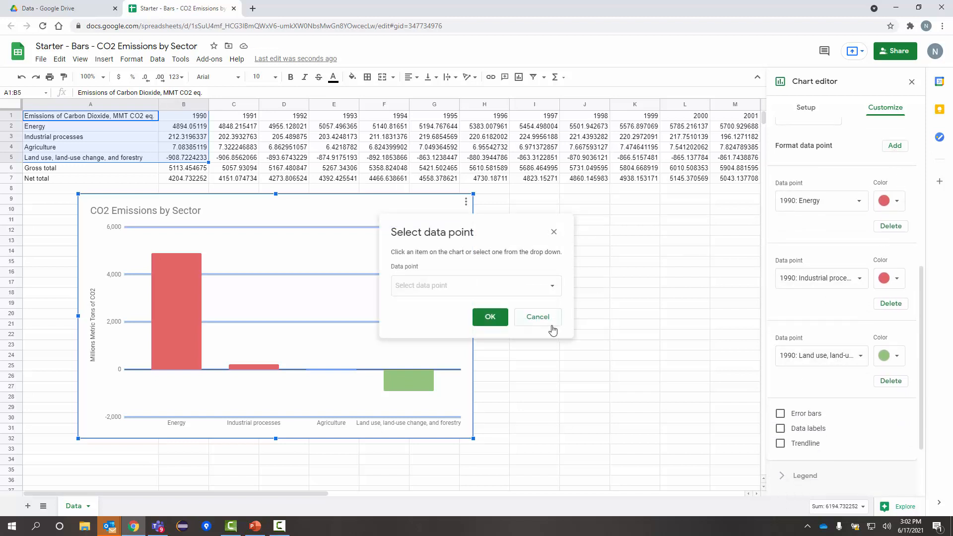
pyautogui.click(518, 293)
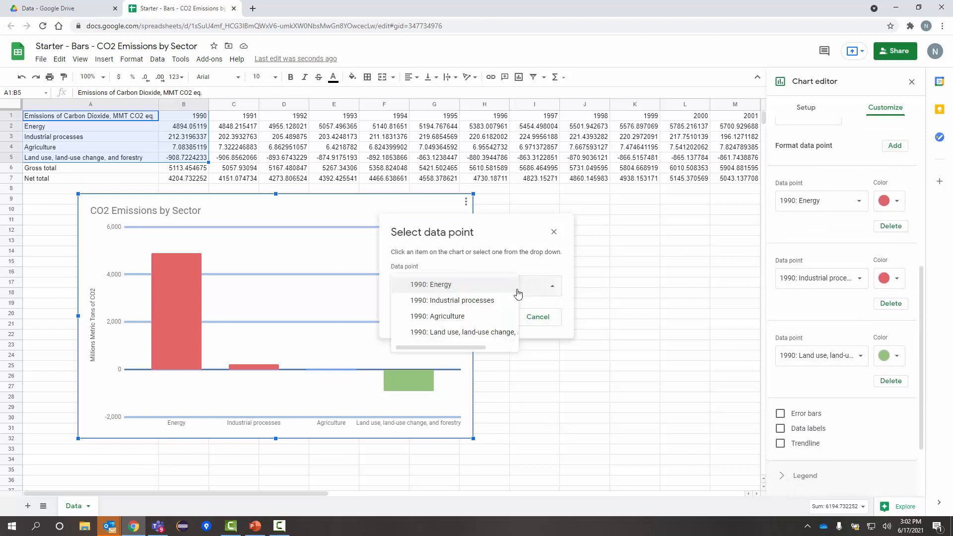
pyautogui.click(490, 318)
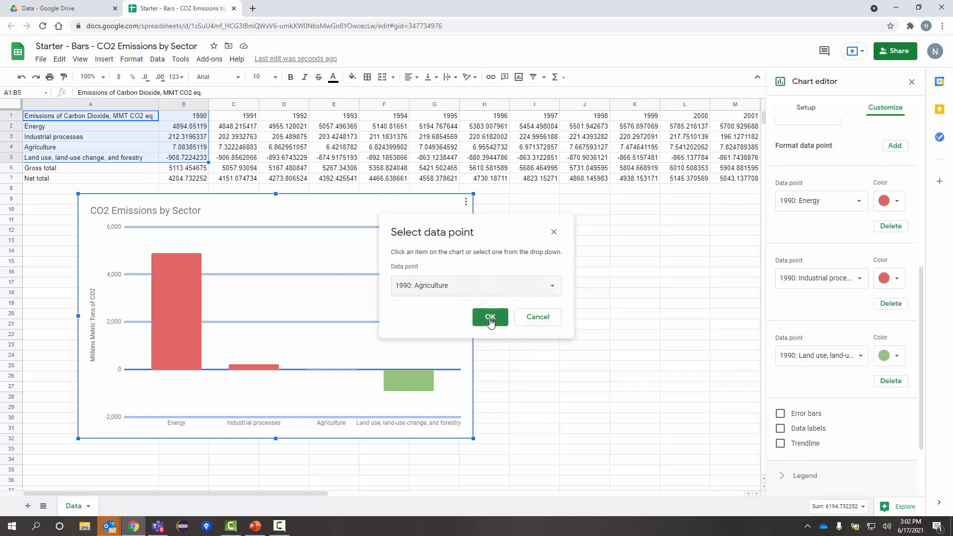
pyautogui.click(490, 318)
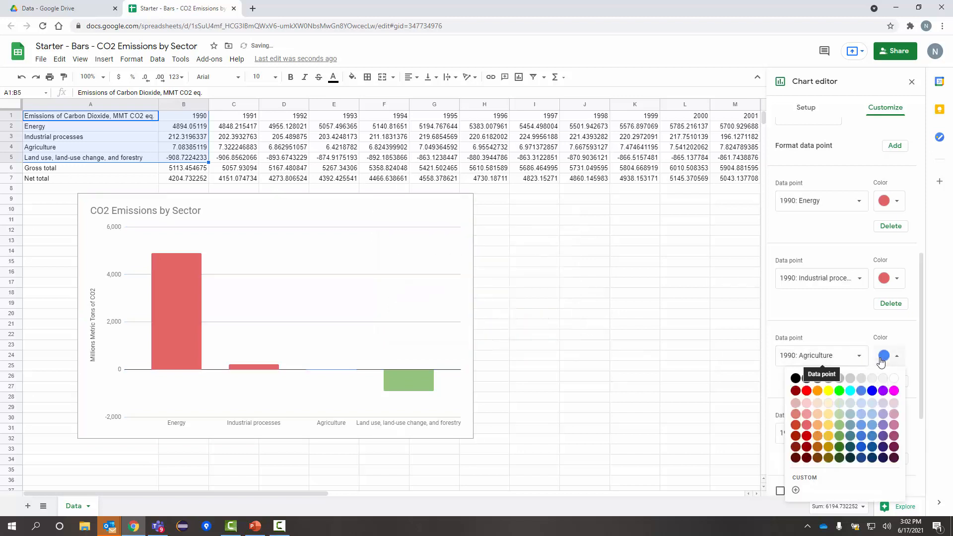
pyautogui.click(885, 358)
pyautogui.click(885, 359)
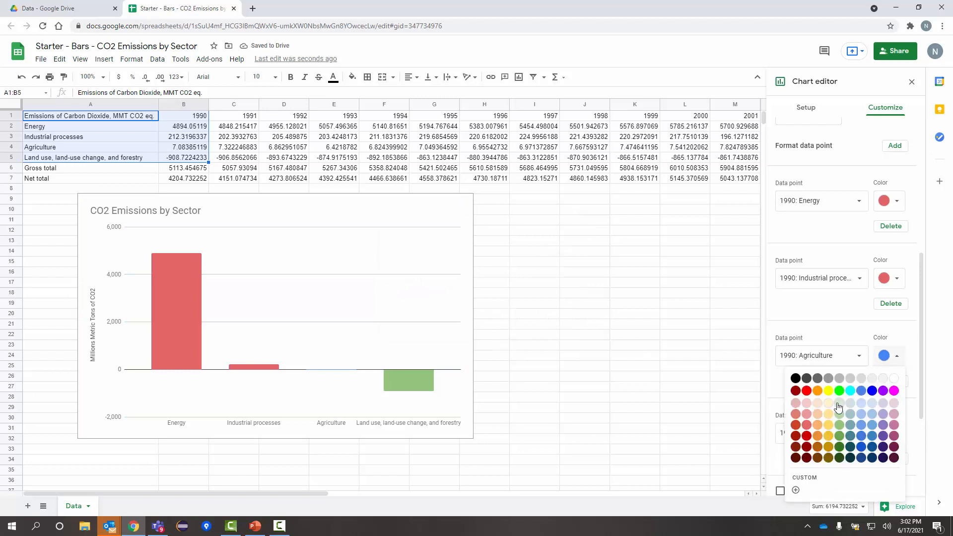
pyautogui.click(807, 425)
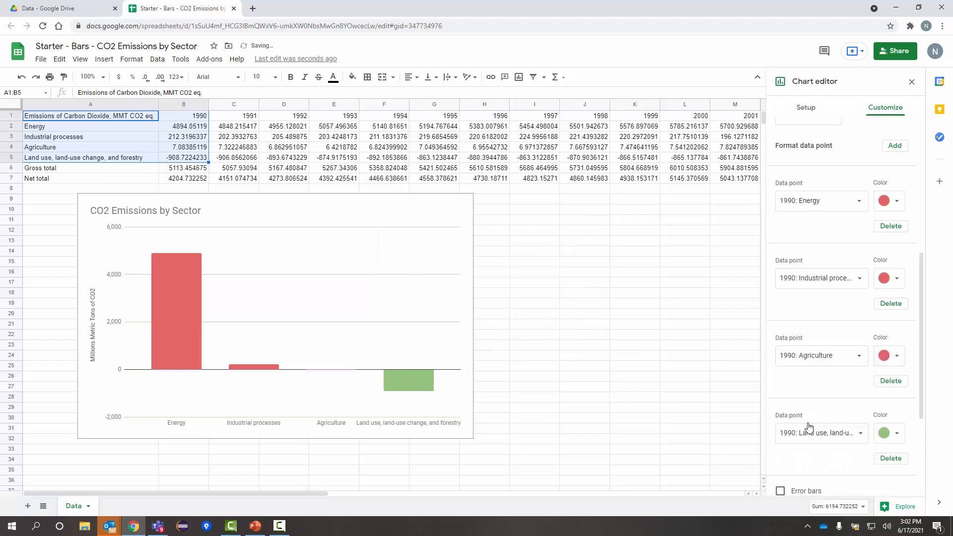
pyautogui.click(519, 370)
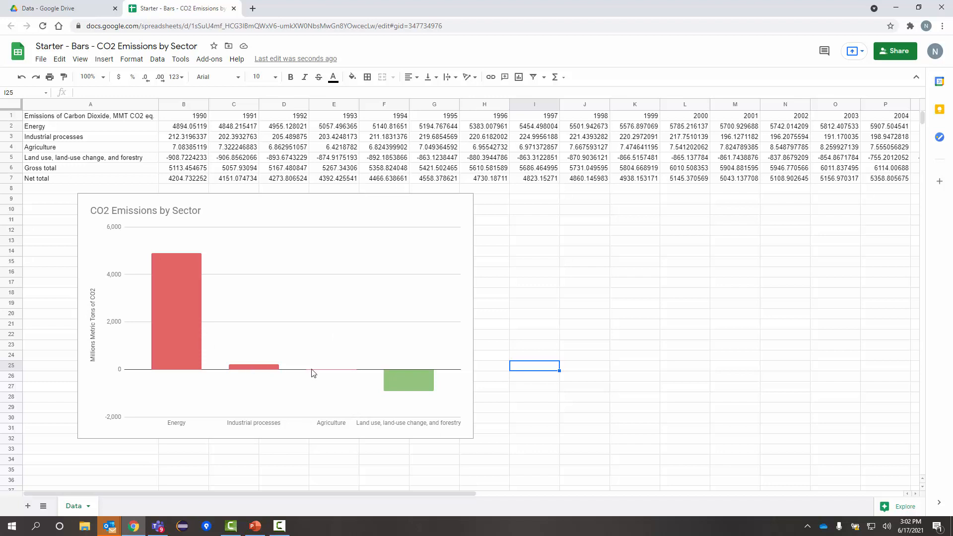
# Select the finished chart and inspect the value of the "Land use, land-use change, and forestry" column.
pyautogui.click(371, 341)
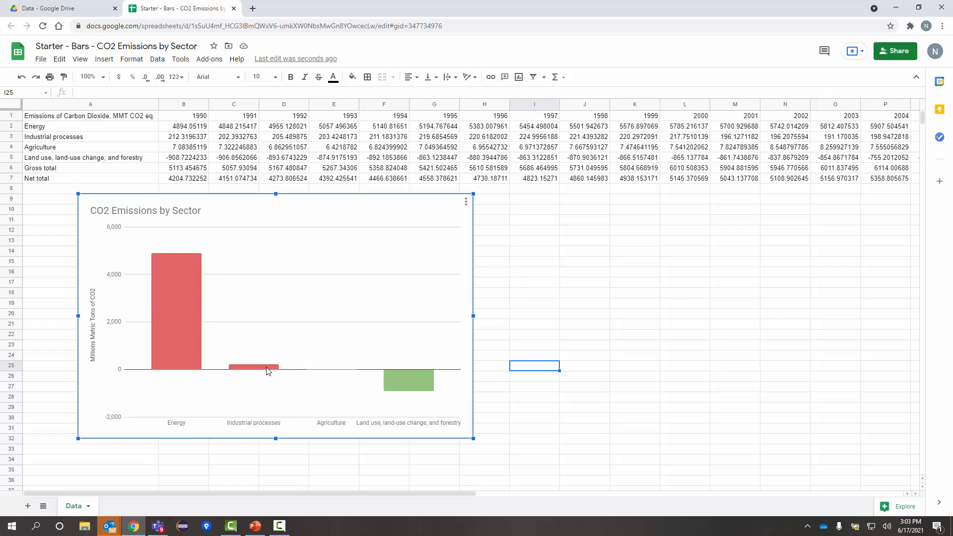
pyautogui.moveTo(401, 383)
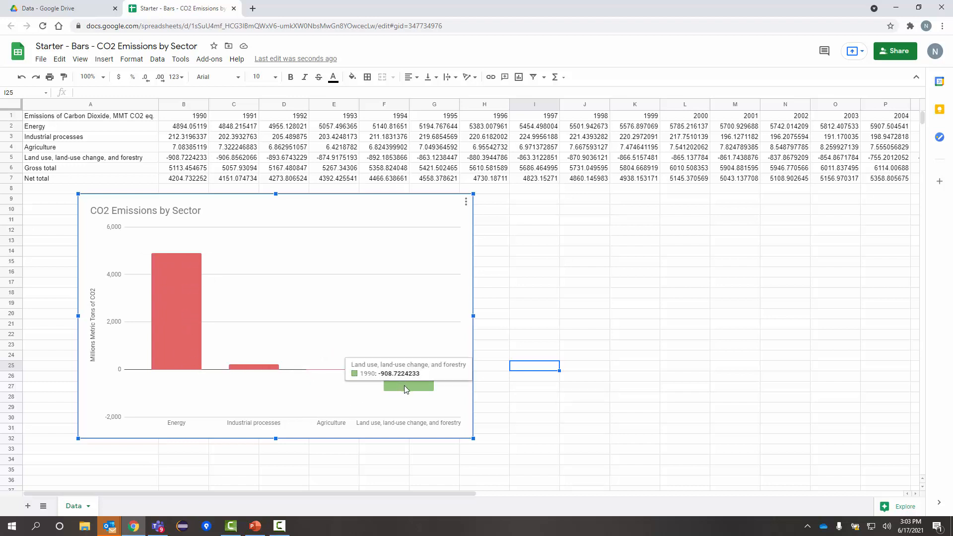